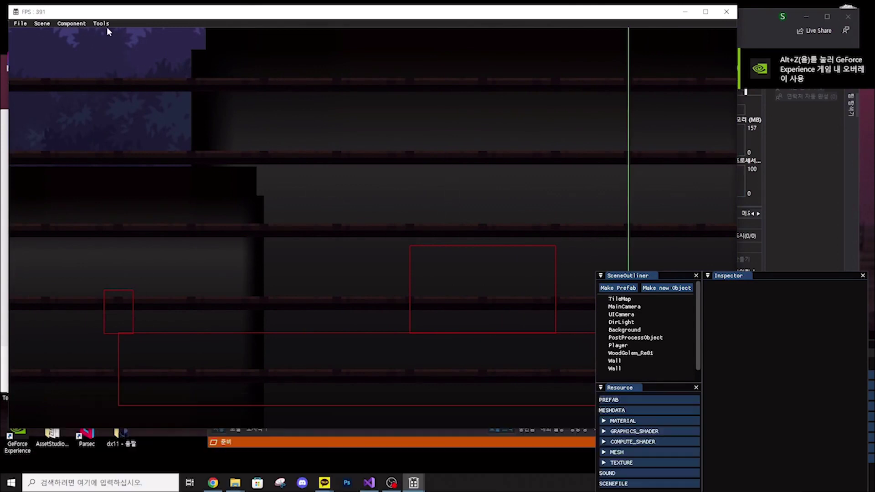
Step: Open the Tools menu to reveal TileMap UI and Animation UI
{"action": "left_click", "coordinate": [102, 23]}
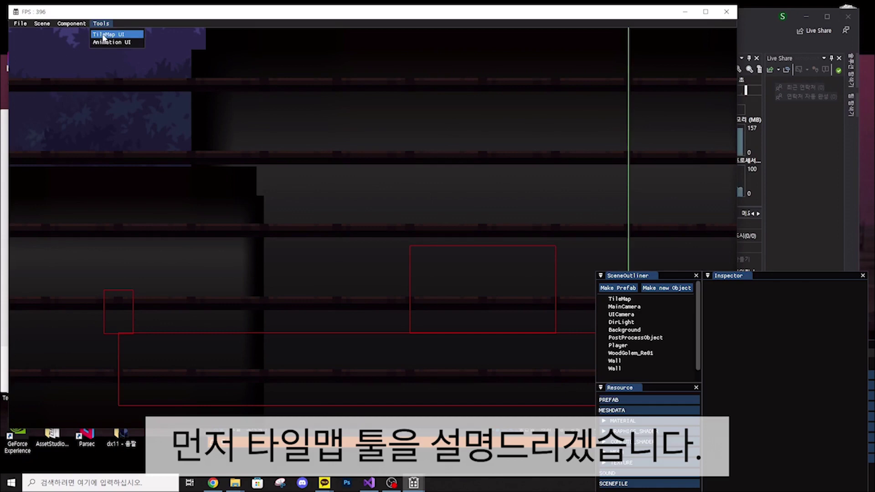
Step: Open the TileMap editor and name the new tilemap 1234
{"action": "left_click", "coordinate": [115, 36]}
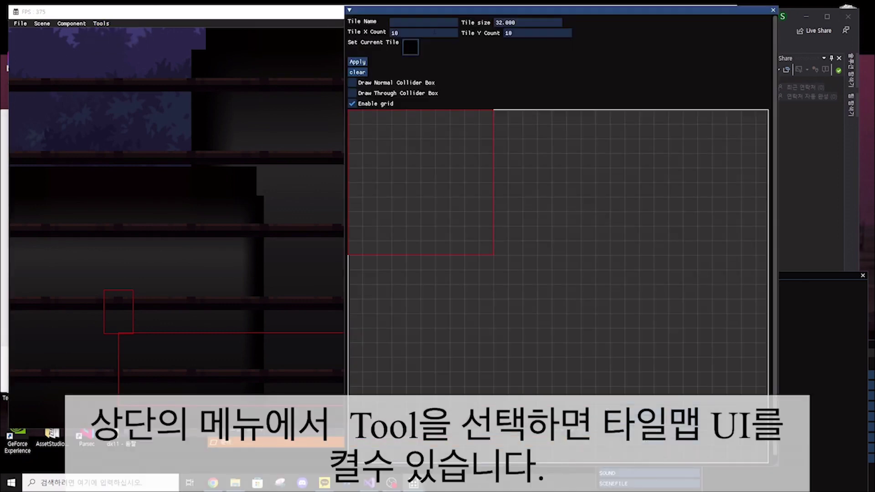
{"action": "left_click", "coordinate": [423, 22]}
{"action": "type", "text": "1234"}
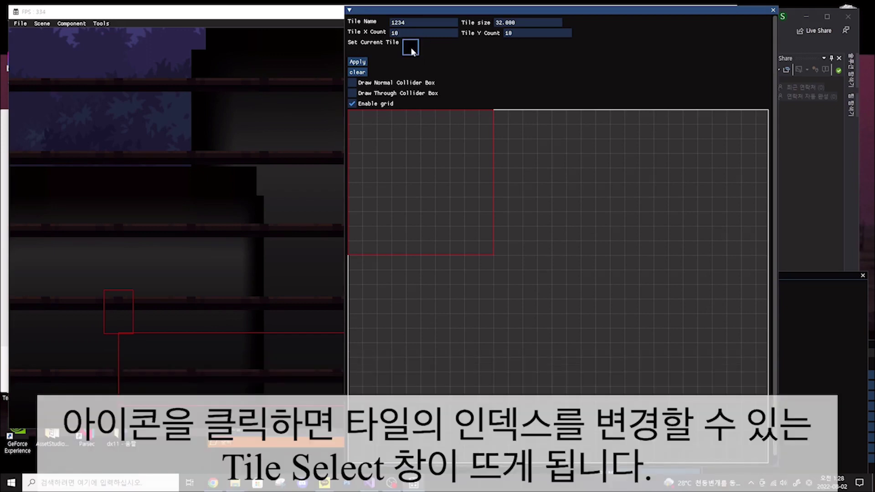
Step: Set atlas tile index 33 as the current tile and paint it at the grid's left edge
{"action": "left_click", "coordinate": [412, 52]}
{"action": "left_click_drag", "start_coordinate": [315, 116], "coordinate": [167, 105]}
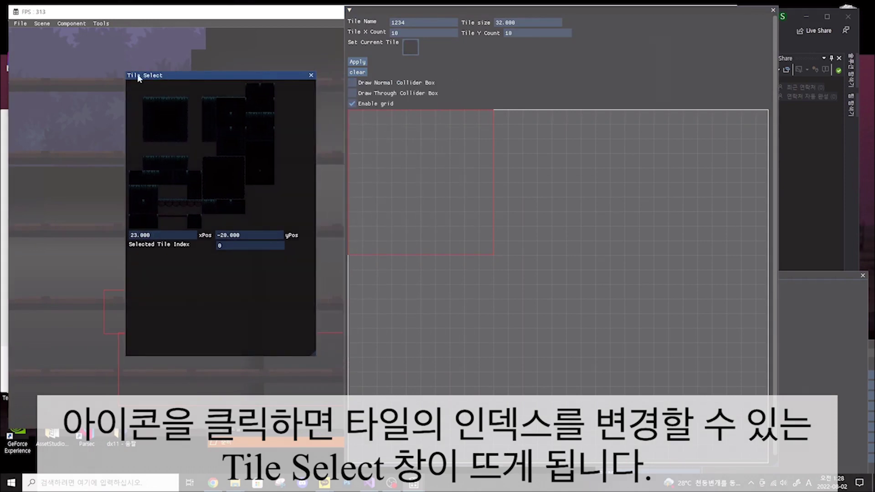
{"action": "left_click_drag", "start_coordinate": [194, 77], "coordinate": [217, 70]}
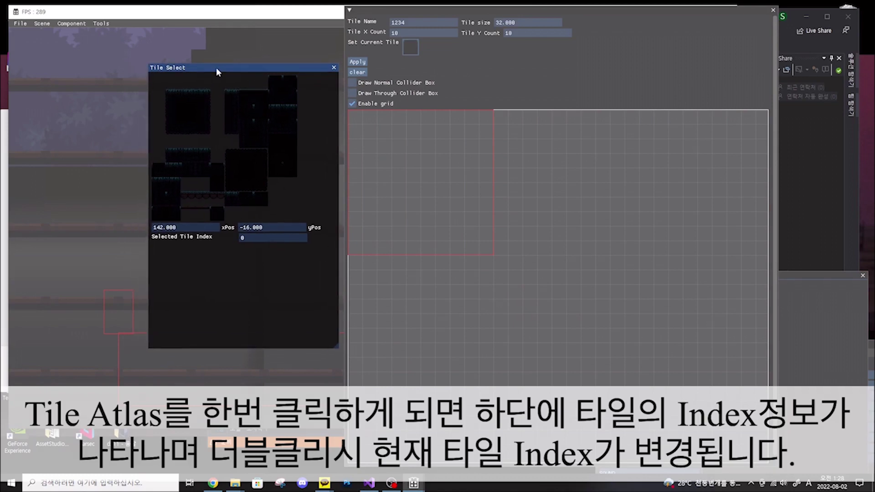
{"action": "left_click", "coordinate": [188, 96]}
{"action": "double_click", "coordinate": [187, 97]}
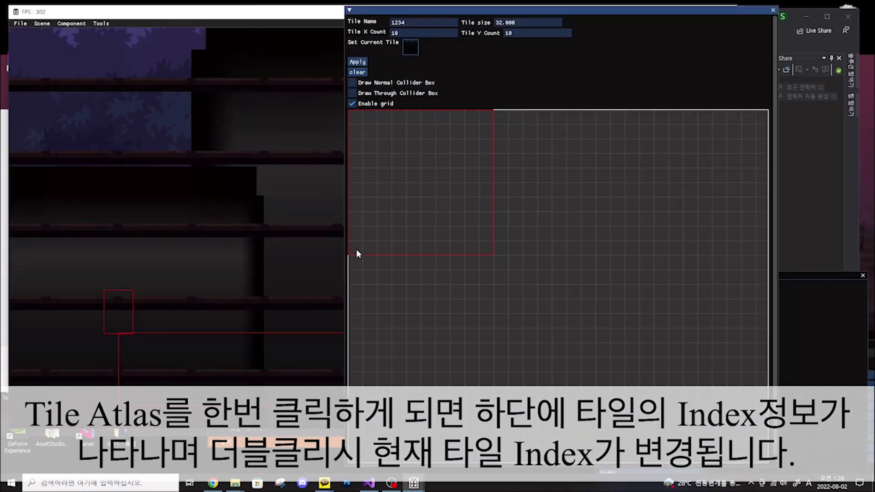
{"action": "left_click", "coordinate": [357, 246]}
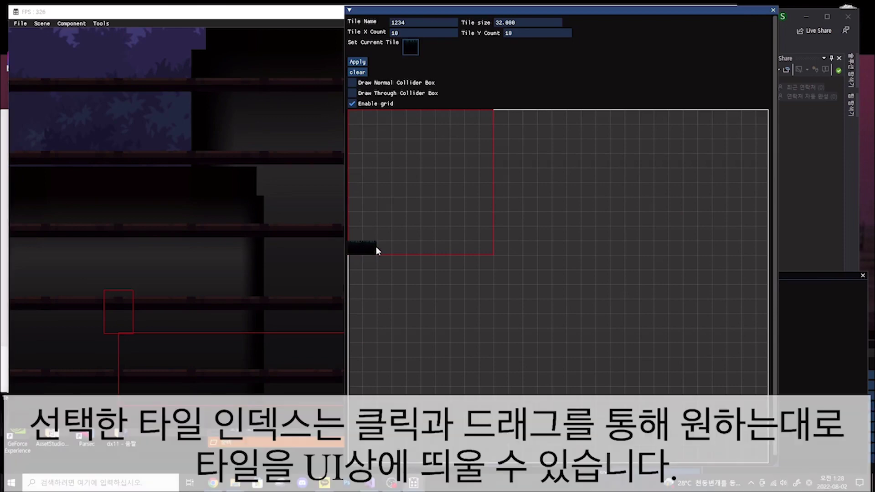
Step: Paint a ground row along the red area's bottom, erase a stray tile, and add a floating platform
{"action": "left_click_drag", "start_coordinate": [387, 248], "coordinate": [485, 247]}
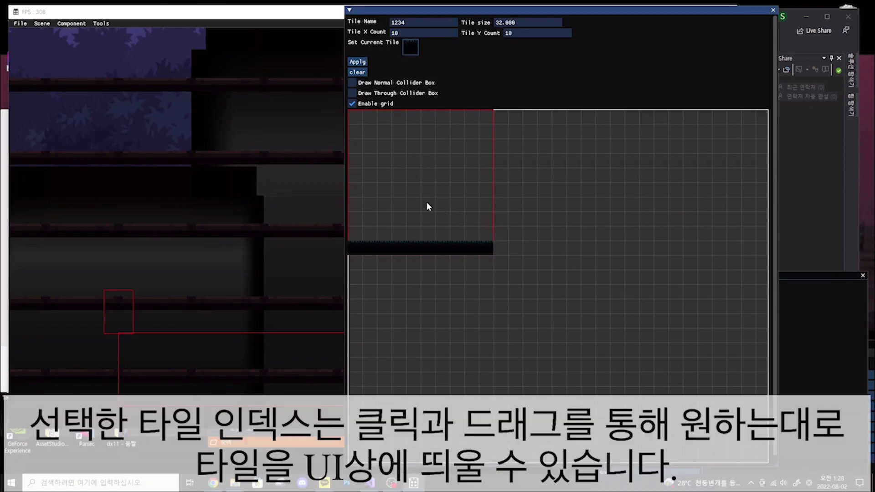
{"action": "left_click_drag", "start_coordinate": [443, 223], "coordinate": [463, 221]}
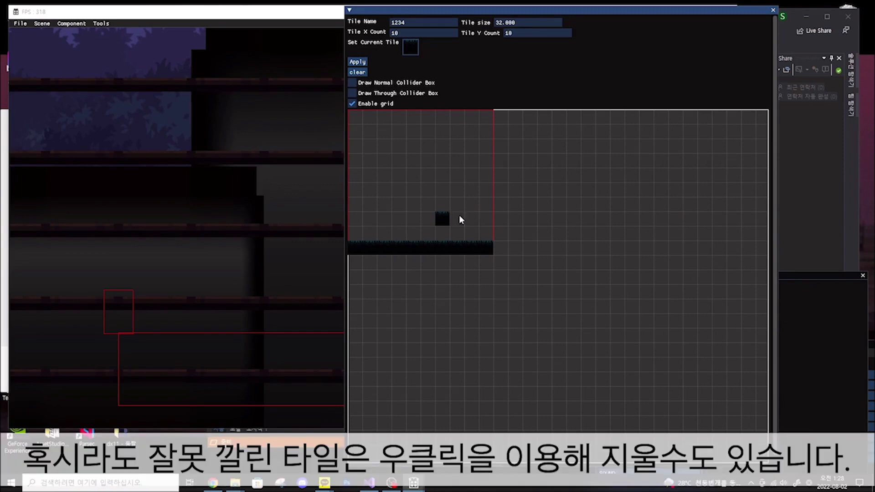
{"action": "right_click", "coordinate": [443, 218]}
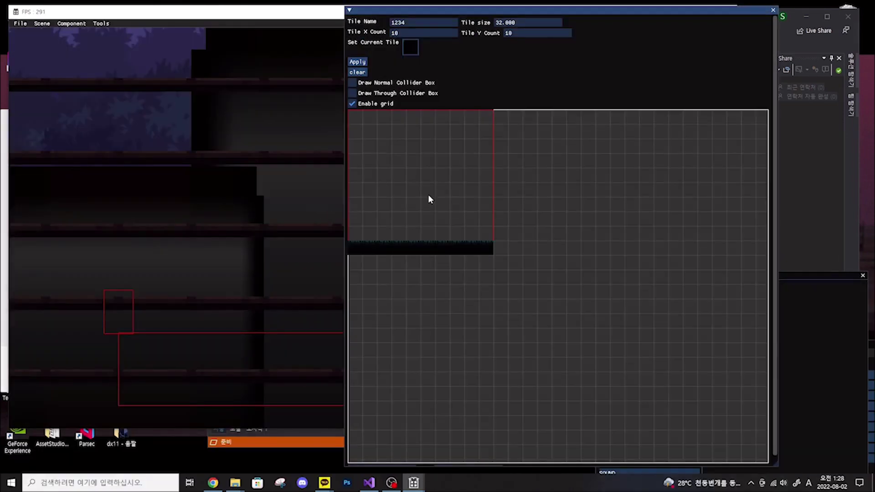
{"action": "left_click", "coordinate": [428, 198]}
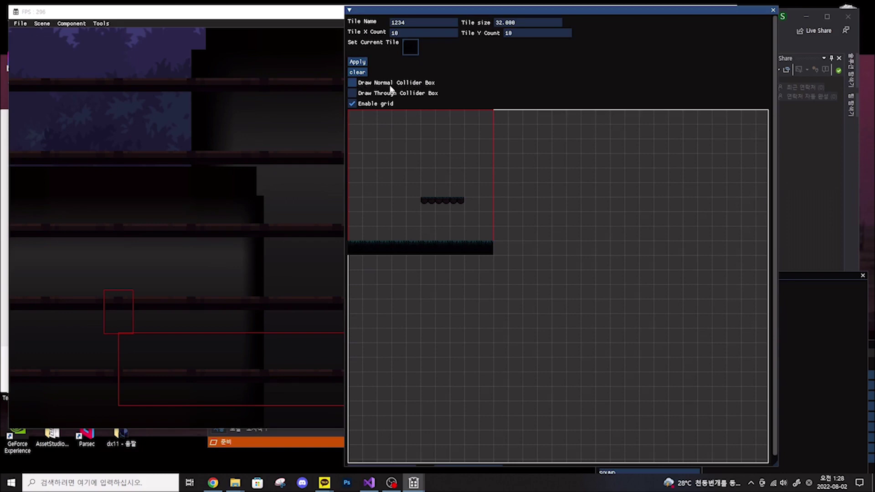
Step: Draw solid collider boxes over the bottom tile row and a tall block at the left edge
{"action": "left_click", "coordinate": [352, 83]}
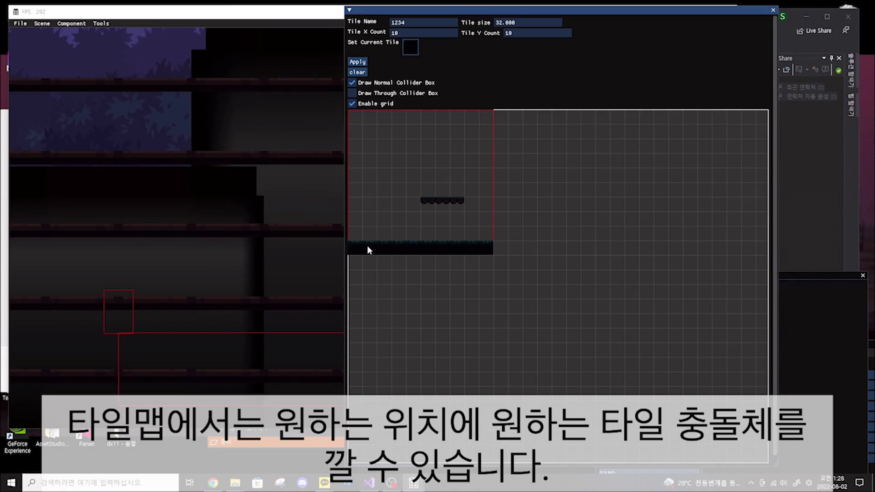
{"action": "left_click", "coordinate": [485, 246]}
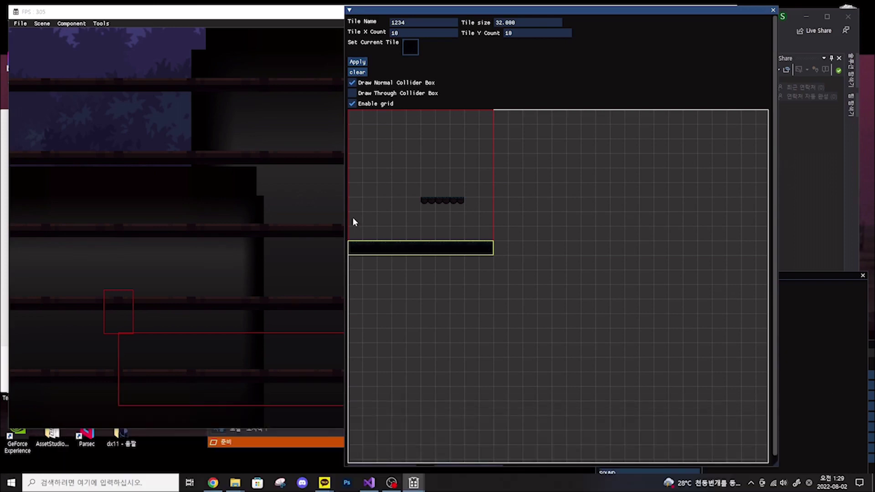
{"action": "left_click_drag", "start_coordinate": [353, 222], "coordinate": [365, 249]}
Step: Draw a pass-through collider around the floating platform and apply the tilemap to the scene
{"action": "left_click", "coordinate": [350, 92]}
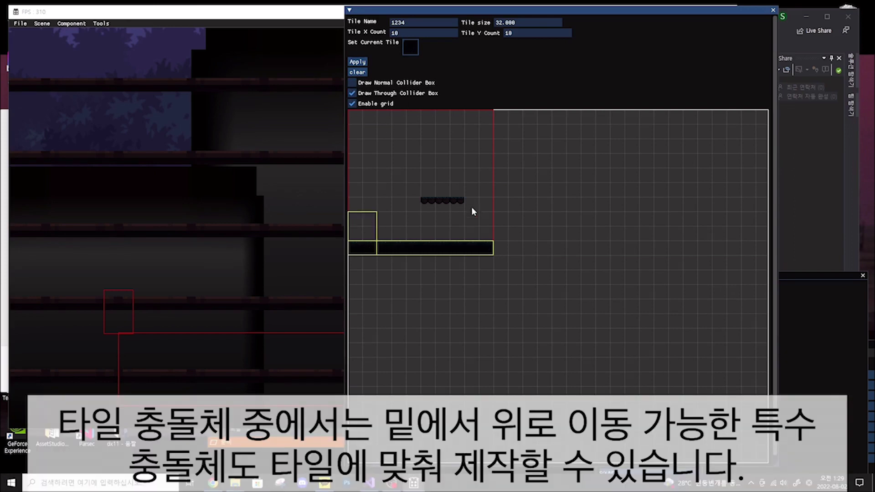
{"action": "left_click_drag", "start_coordinate": [451, 207], "coordinate": [461, 210]}
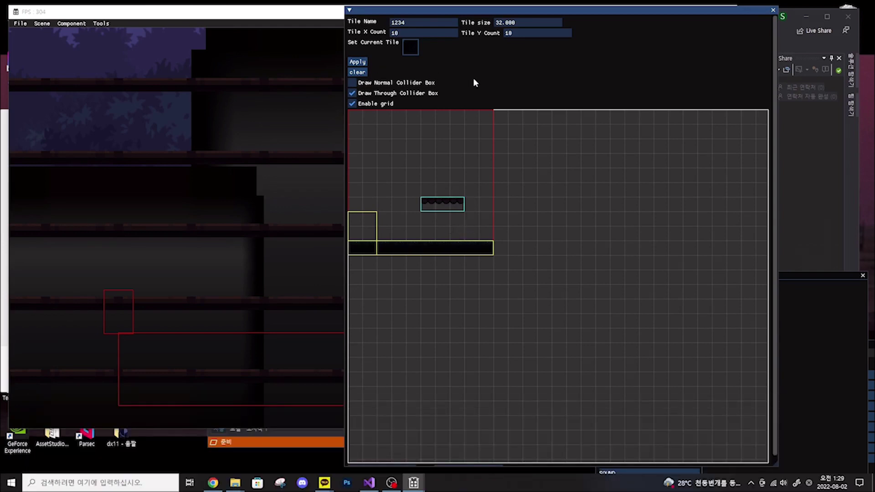
{"action": "left_click", "coordinate": [357, 62]}
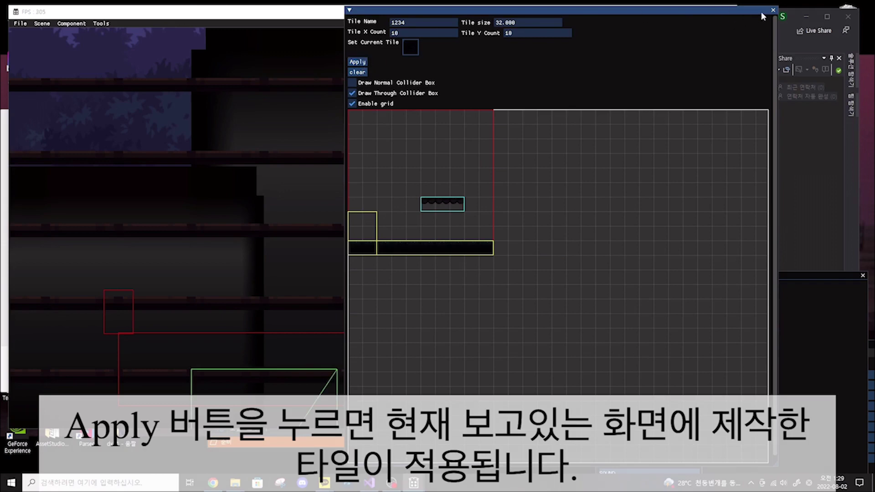
Step: Close the TileMap editor and delete 1234, Tile_Collider020 and Tile_Through_Collider020 from the scene
{"action": "left_click", "coordinate": [772, 10]}
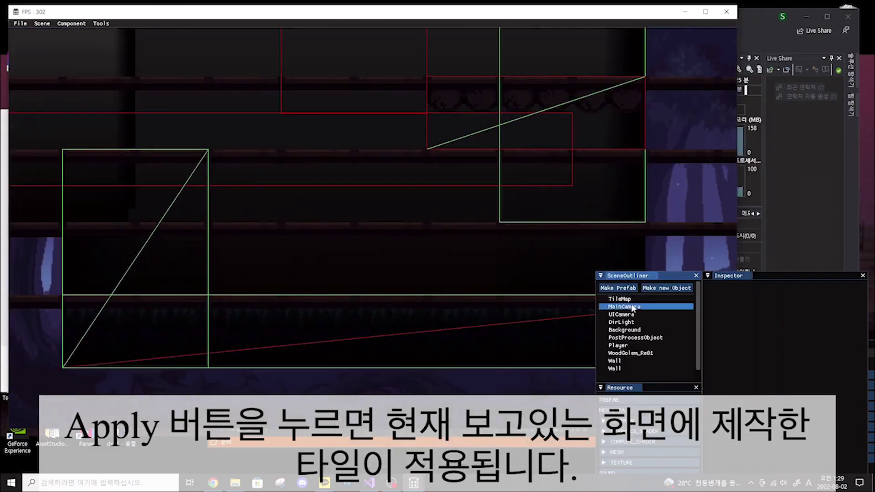
{"action": "left_click", "coordinate": [633, 308]}
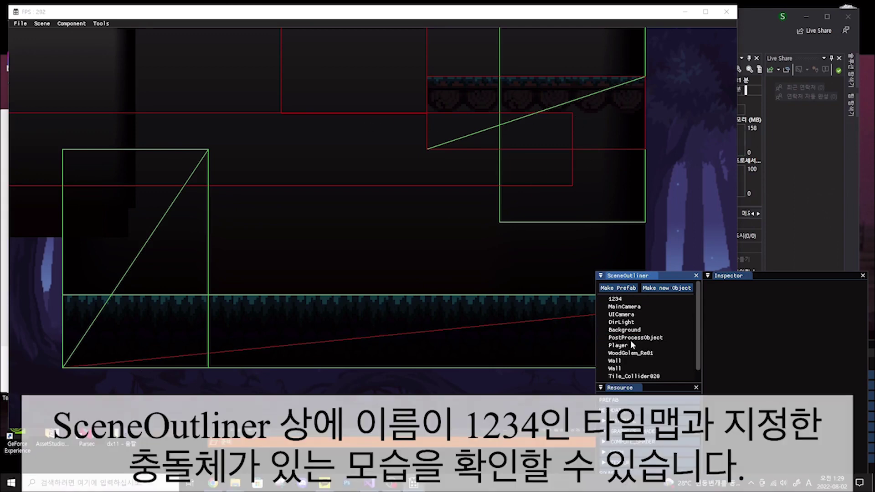
{"action": "left_click", "coordinate": [620, 299]}
{"action": "key", "text": "Delete"}
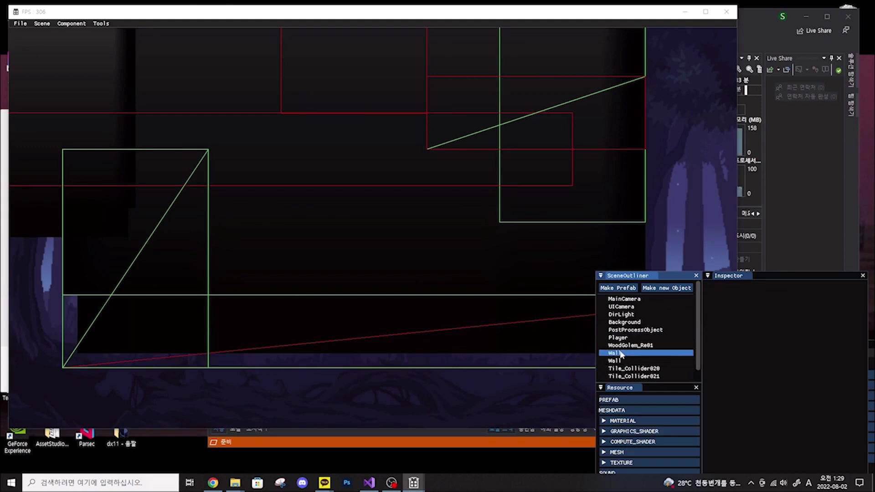
{"action": "left_click", "coordinate": [640, 369]}
{"action": "key", "text": "Delete"}
{"action": "left_click", "coordinate": [656, 368]}
{"action": "key", "text": "Delete"}
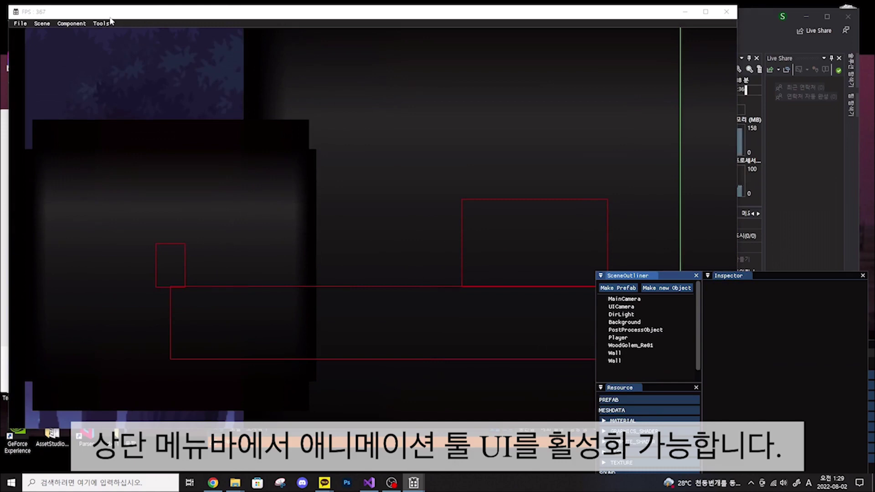
{"action": "left_click", "coordinate": [110, 21]}
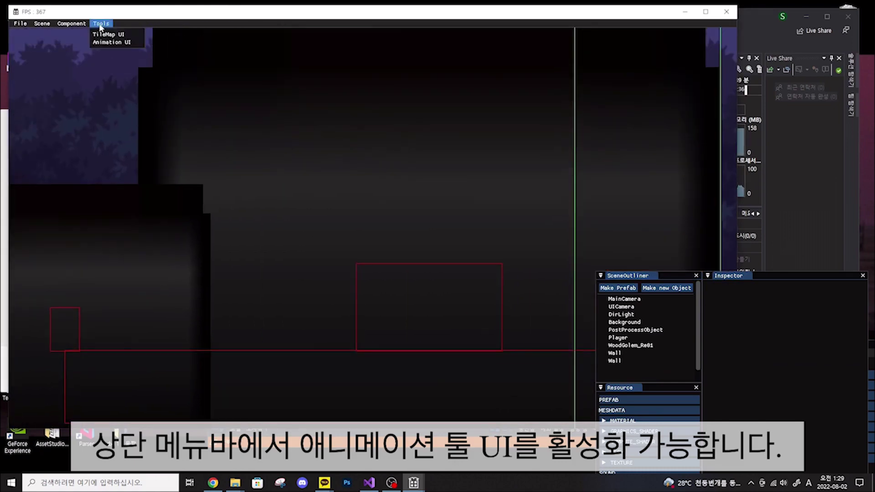
Step: Open the Animation UI and load the Enemy_SkeletonLizard_Run atlas from the Atlas List
{"action": "left_click", "coordinate": [116, 39]}
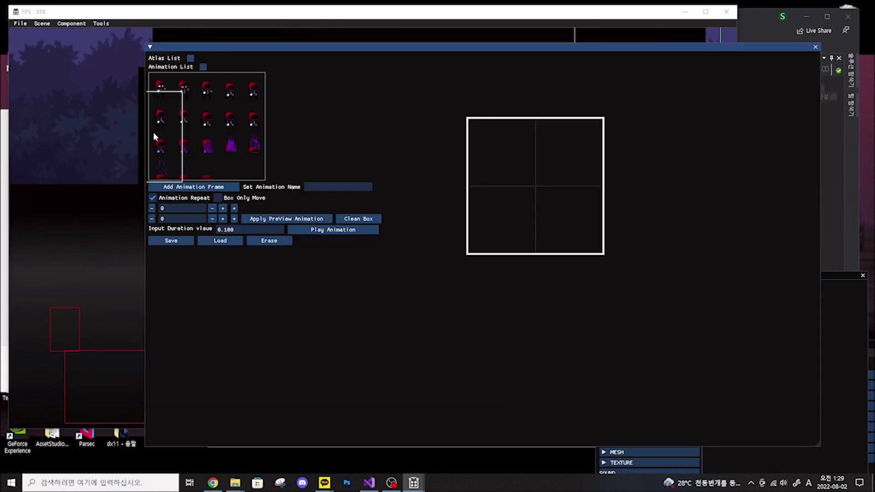
{"action": "left_click_drag", "start_coordinate": [156, 137], "coordinate": [231, 127]}
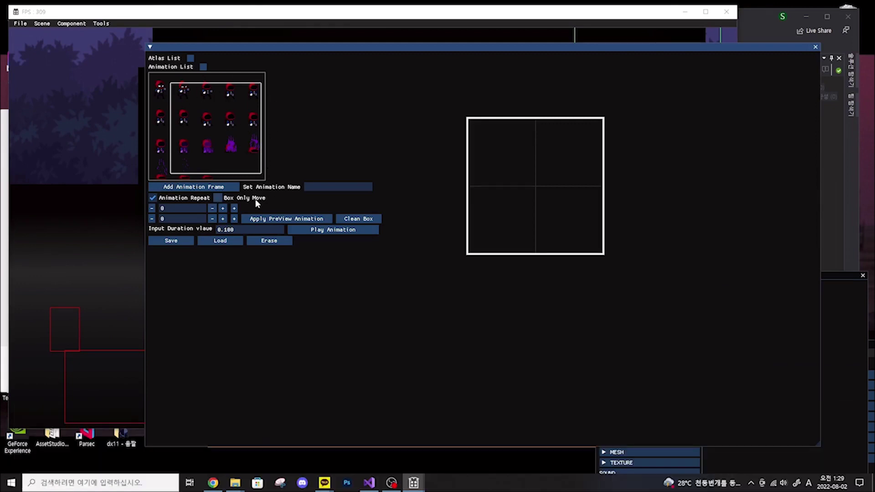
{"action": "left_click", "coordinate": [191, 58]}
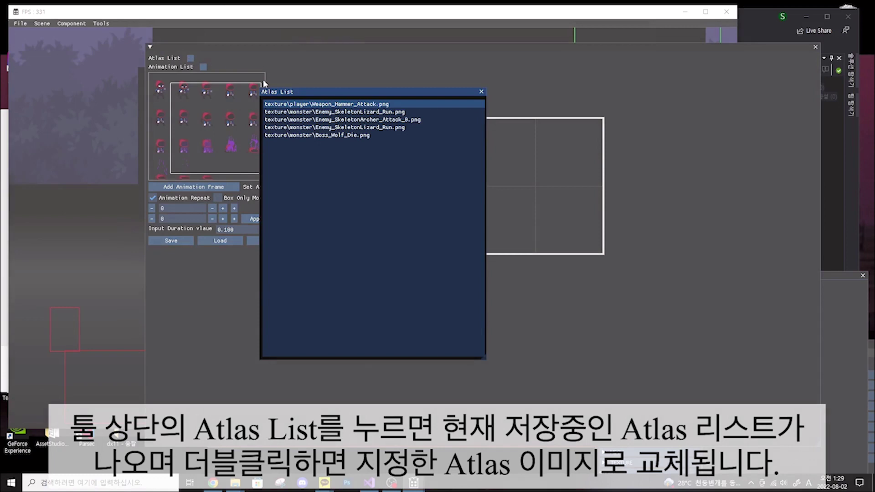
{"action": "double_click", "coordinate": [389, 112]}
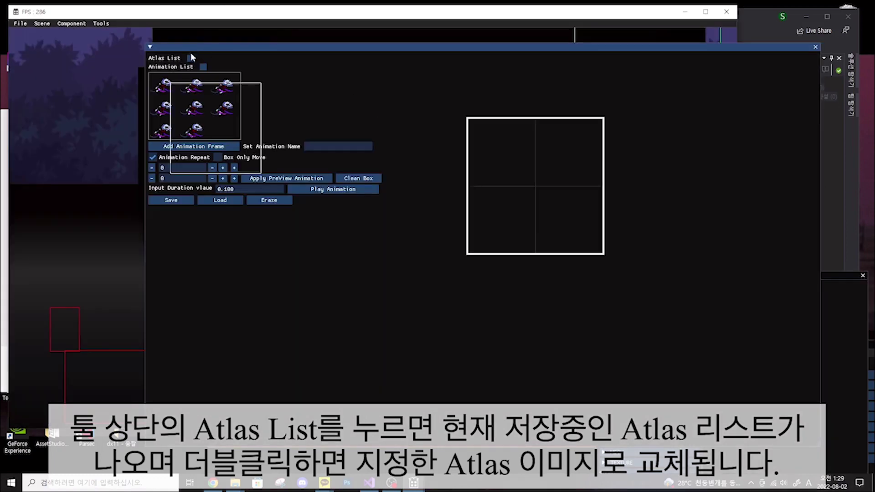
{"action": "left_click", "coordinate": [190, 57]}
Step: Load a skeleton monster atlas instead and fit the frame box over the right sprite columns
{"action": "left_click_drag", "start_coordinate": [443, 13], "coordinate": [275, 15]}
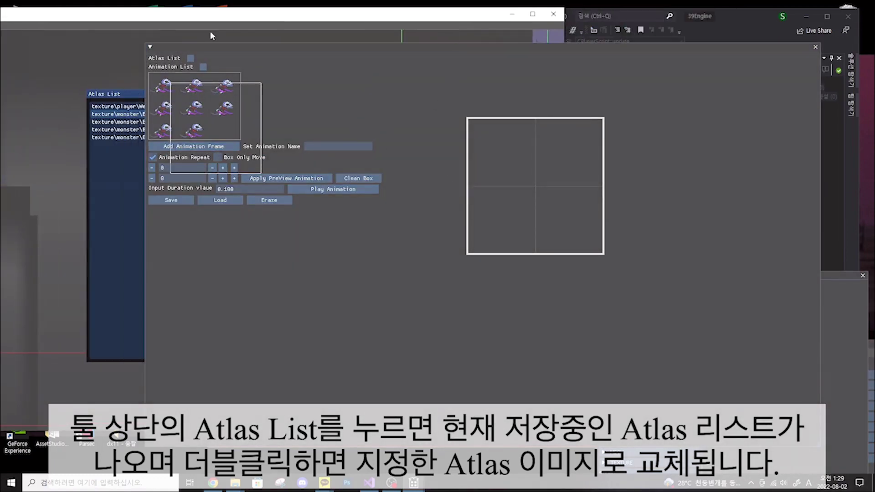
{"action": "left_click_drag", "start_coordinate": [120, 91], "coordinate": [36, 87]}
{"action": "double_click", "coordinate": [100, 129]}
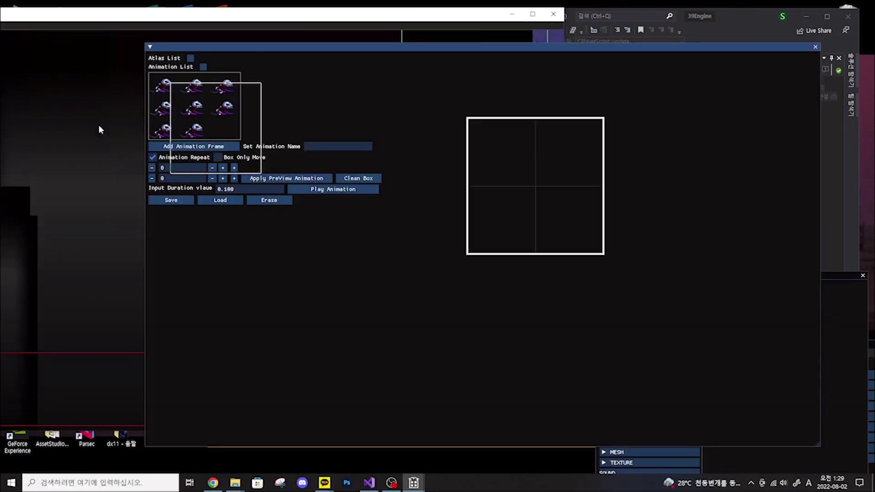
{"action": "left_click", "coordinate": [191, 58]}
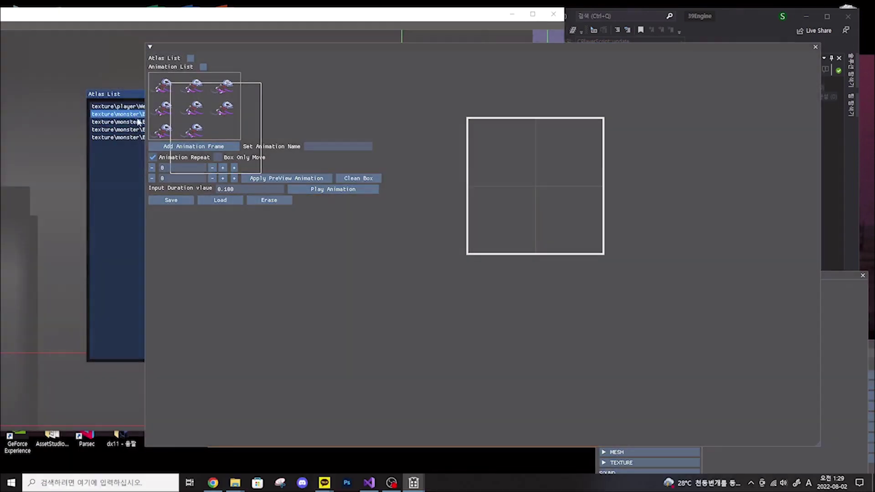
{"action": "double_click", "coordinate": [134, 129]}
{"action": "mouse_move", "coordinate": [345, 14]}
{"action": "left_mouse_down"}
{"action": "mouse_move", "coordinate": [432, 19]}
{"action": "mouse_move", "coordinate": [406, 29]}
{"action": "left_mouse_up"}
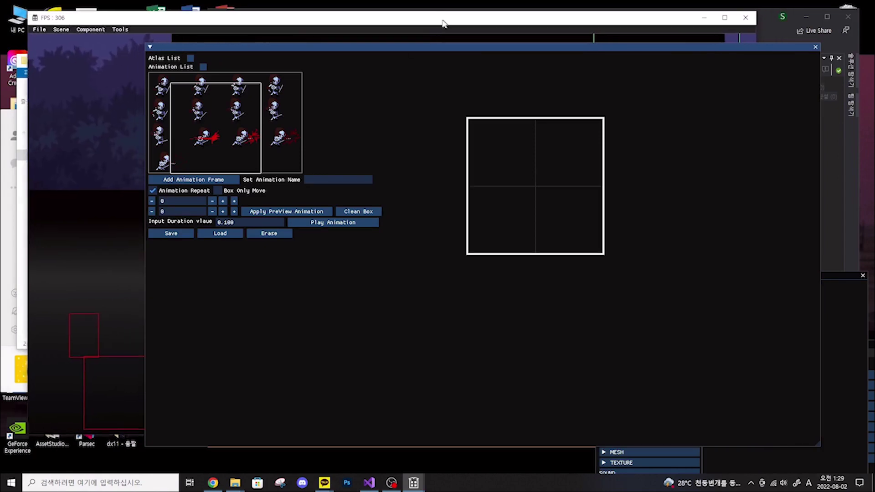
{"action": "mouse_move", "coordinate": [206, 125]}
{"action": "left_mouse_down"}
{"action": "mouse_move", "coordinate": [258, 108]}
{"action": "mouse_move", "coordinate": [248, 114]}
{"action": "left_mouse_up"}
Step: Fit the frame box to each skeleton sprite and add four frames, ending with the red-slash sprite
{"action": "left_click", "coordinate": [253, 192]}
{"action": "mouse_move", "coordinate": [269, 161]}
{"action": "left_mouse_down"}
{"action": "mouse_move", "coordinate": [269, 109]}
{"action": "mouse_move", "coordinate": [280, 126]}
{"action": "mouse_move", "coordinate": [200, 116]}
{"action": "left_mouse_up"}
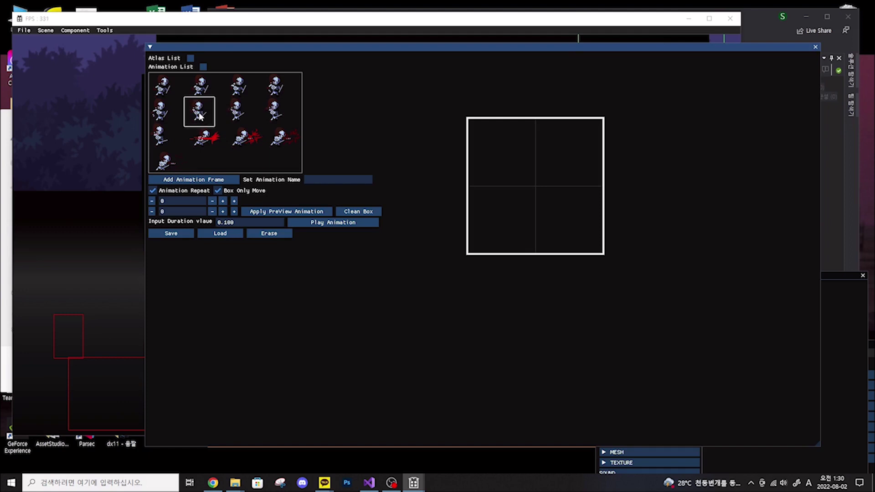
{"action": "left_click", "coordinate": [190, 181]}
{"action": "left_click", "coordinate": [217, 191]}
{"action": "mouse_move", "coordinate": [201, 114]}
{"action": "left_mouse_down"}
{"action": "mouse_move", "coordinate": [273, 111]}
{"action": "mouse_move", "coordinate": [205, 139]}
{"action": "mouse_move", "coordinate": [252, 145]}
{"action": "left_mouse_up"}
{"action": "left_click", "coordinate": [192, 180]}
{"action": "left_click", "coordinate": [191, 179]}
{"action": "left_click", "coordinate": [191, 180]}
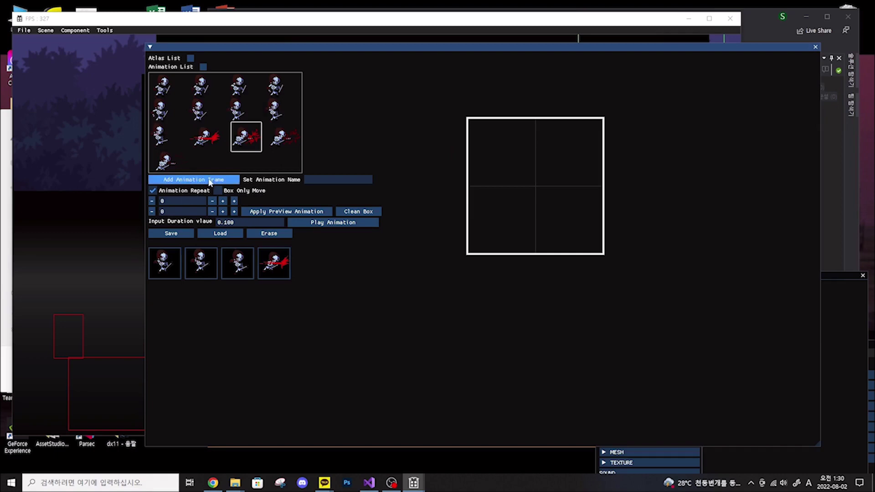
Step: Add the fifth, red-effect frame and preview each frame's thumbnail in turn
{"action": "left_click", "coordinate": [191, 180]}
{"action": "left_click", "coordinate": [172, 268]}
{"action": "left_click", "coordinate": [207, 263]}
{"action": "left_click", "coordinate": [273, 262]}
{"action": "left_click", "coordinate": [310, 263]}
{"action": "left_click", "coordinate": [168, 262]}
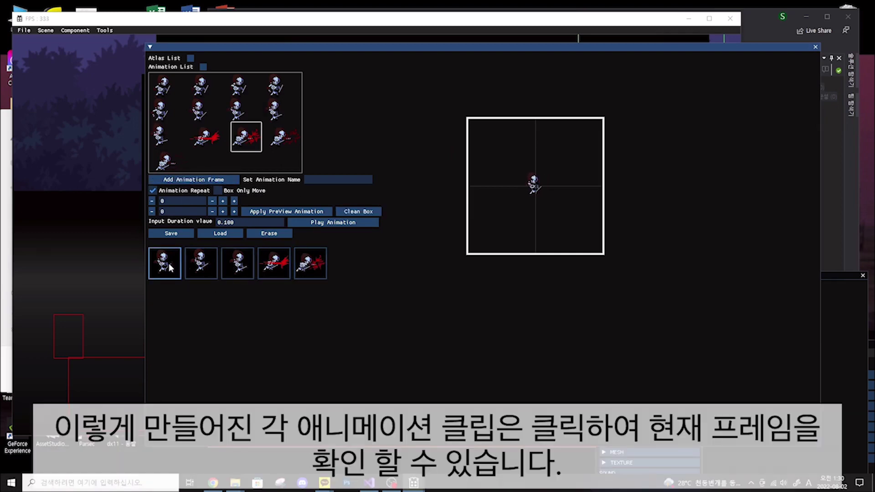
{"action": "left_click", "coordinate": [238, 263]}
{"action": "left_click", "coordinate": [270, 267]}
Step: Play the animation and give the fifth frame offsets of 10 and 80
{"action": "left_click", "coordinate": [332, 222]}
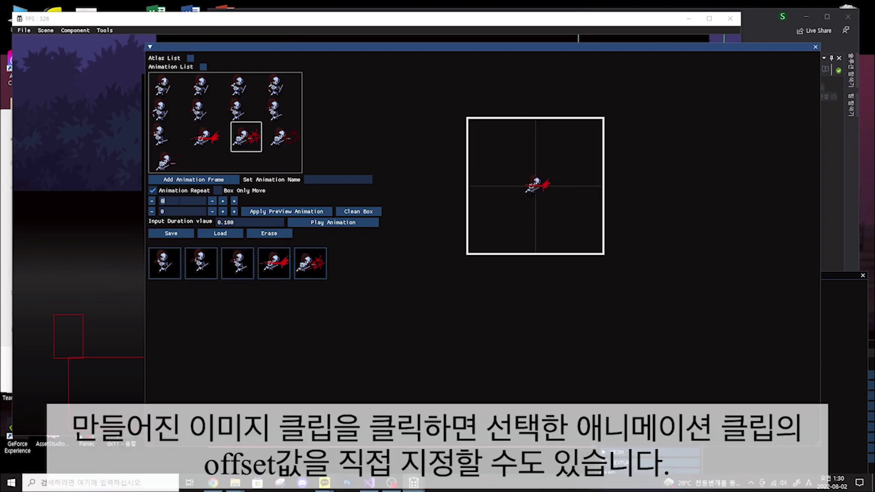
{"action": "type", "text": "10"}
{"action": "type", "text": "80"}
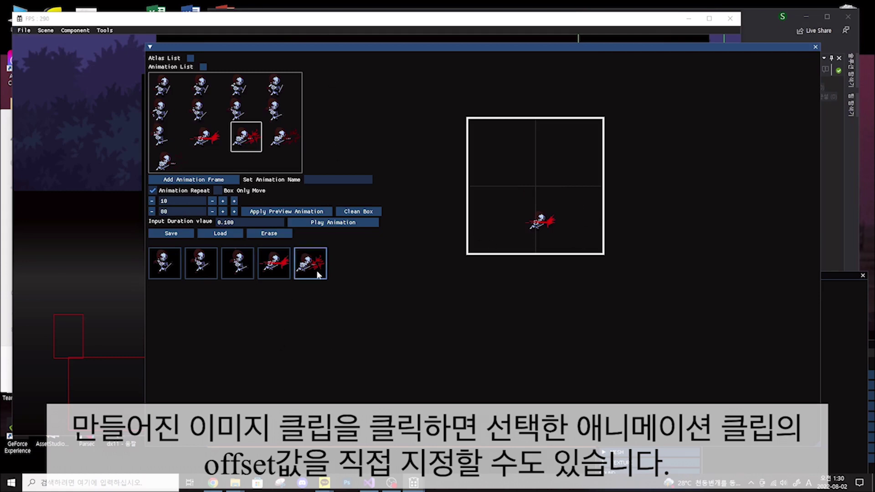
{"action": "left_click", "coordinate": [319, 263]}
Step: Cancel the save, erase the current animation, and load the saved Boss_Wolf_Dash animation
{"action": "left_click", "coordinate": [168, 230]}
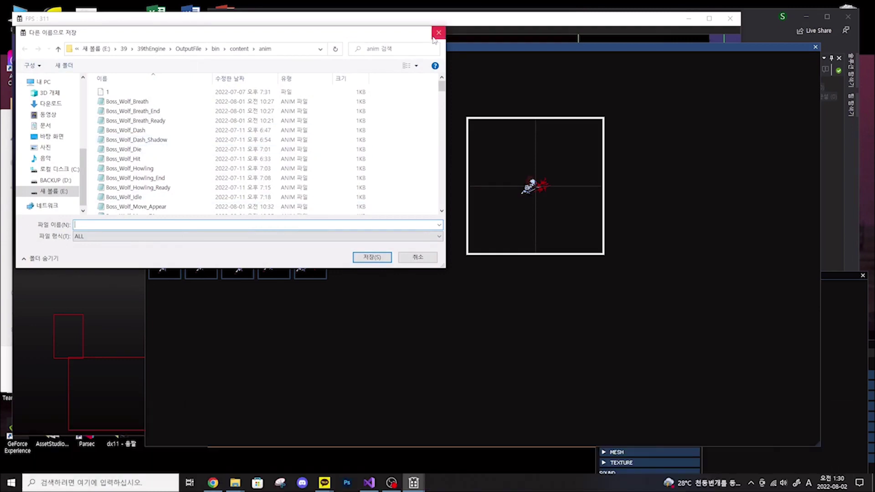
{"action": "left_click", "coordinate": [438, 33]}
{"action": "left_click", "coordinate": [279, 234]}
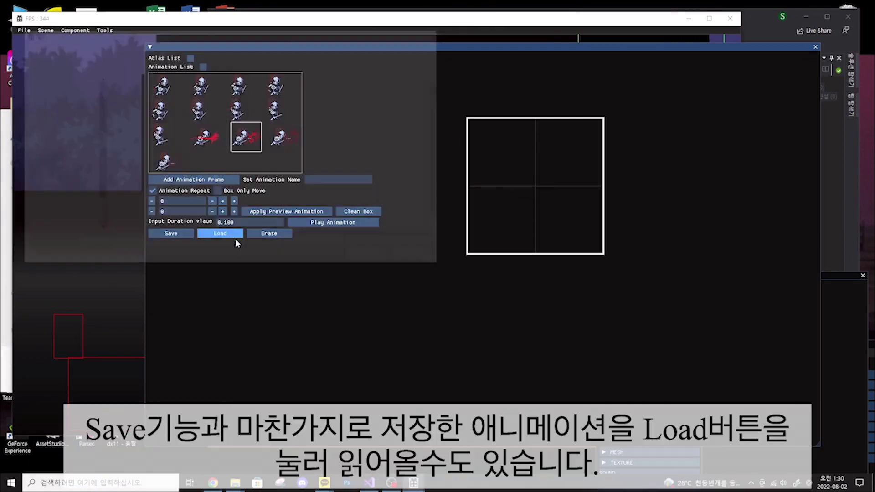
{"action": "left_click", "coordinate": [235, 236]}
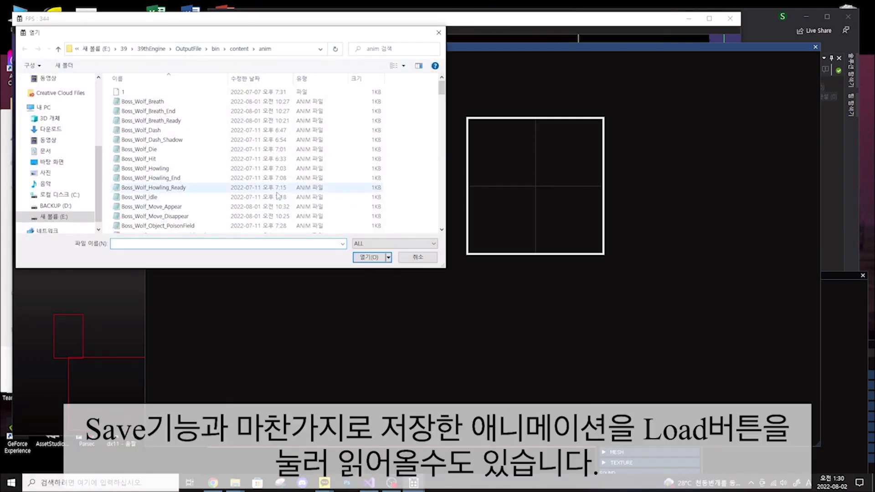
{"action": "left_click", "coordinate": [153, 131]}
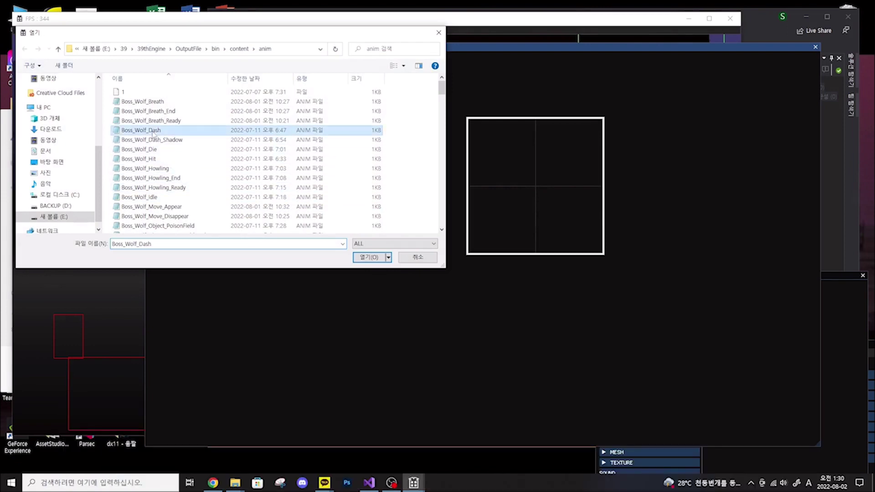
{"action": "left_click", "coordinate": [370, 259]}
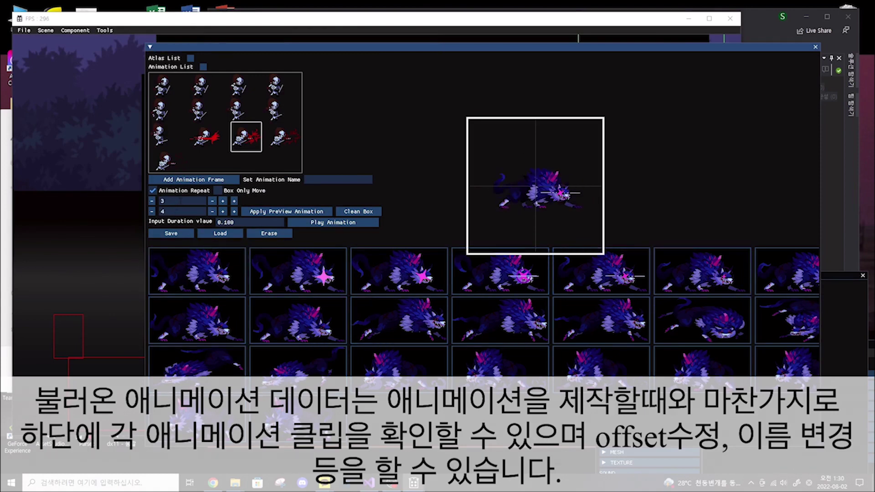
Step: Change the loaded clip's offsets to 10 and 90 and close the animation tool
{"action": "key", "text": "BackSpace"}
{"action": "type", "text": "10"}
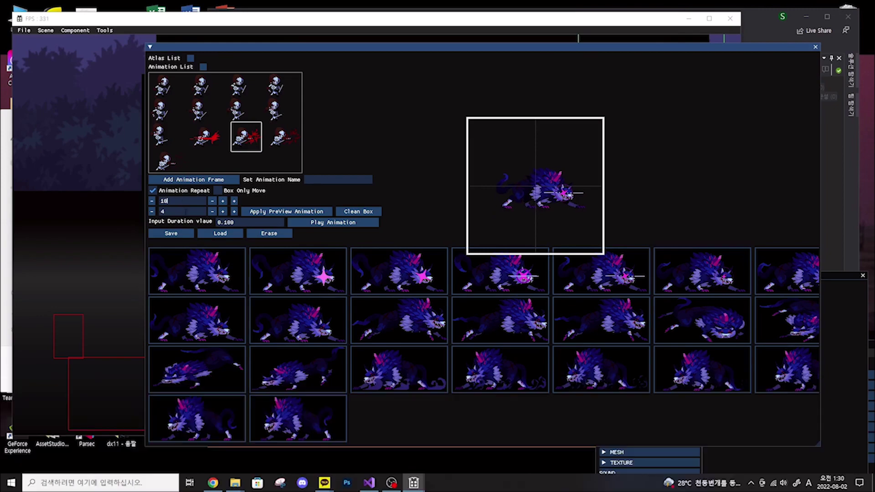
{"action": "type", "text": "90"}
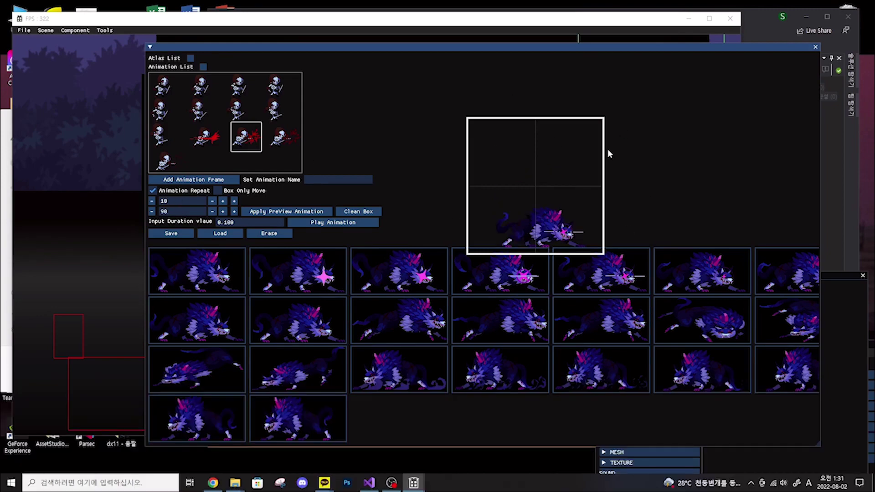
{"action": "left_click", "coordinate": [814, 47]}
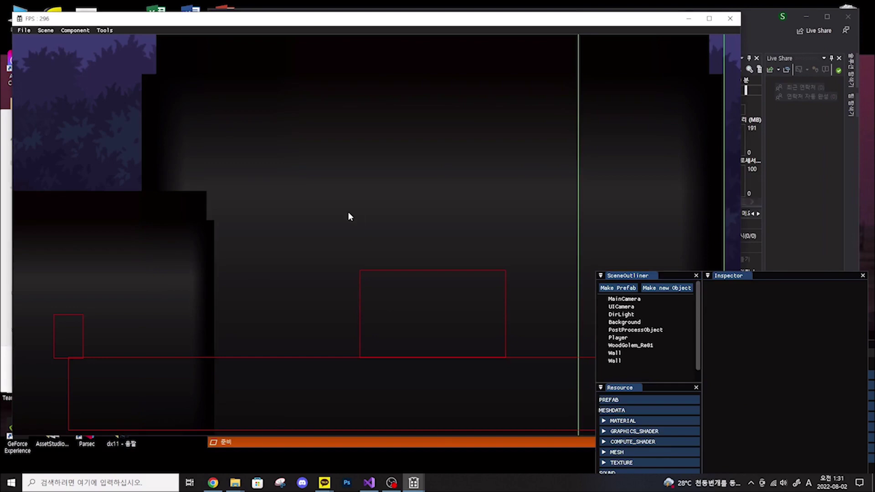
Step: Select the Player object and pick one of its scripts under Component > Add Component > Add Script
{"action": "key", "text": "Left"}
{"action": "key", "text": "Down"}
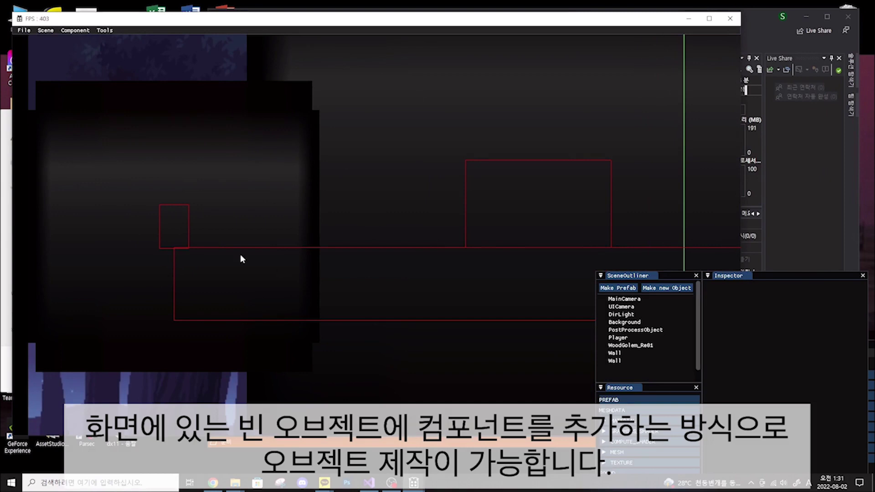
{"action": "key", "text": "Up"}
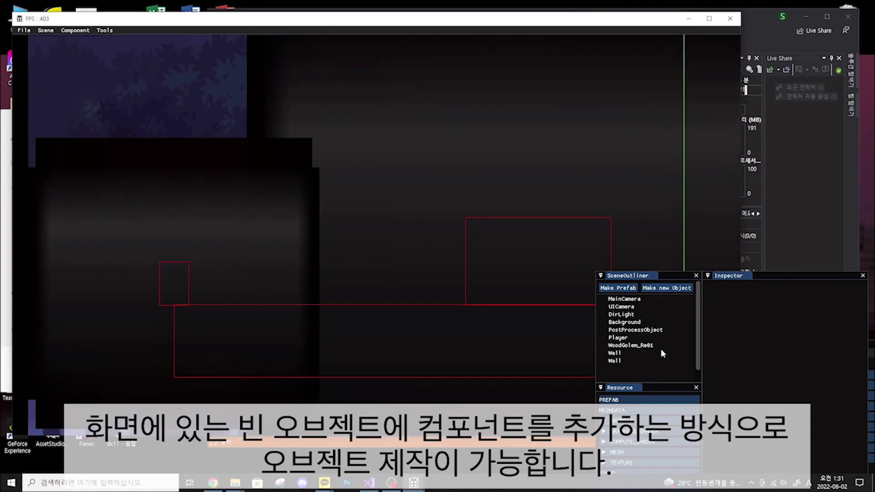
{"action": "left_click", "coordinate": [617, 337]}
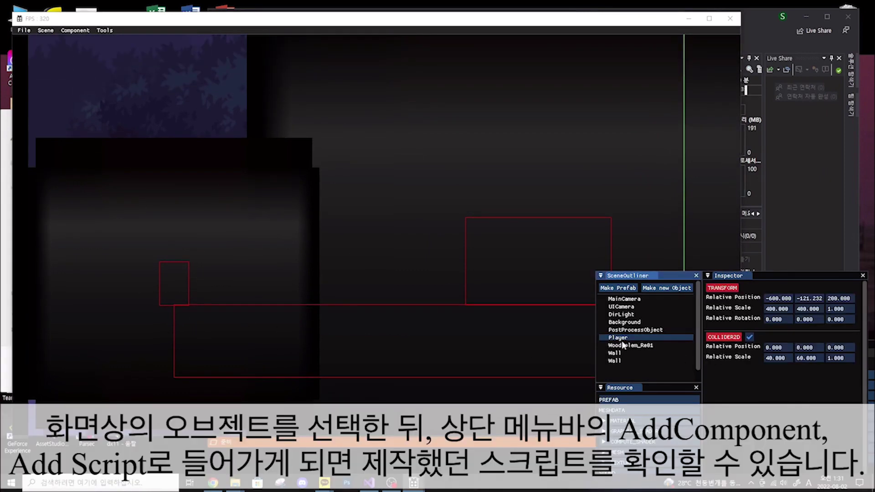
{"action": "left_click", "coordinate": [77, 31]}
{"action": "mouse_move", "coordinate": [84, 42]}
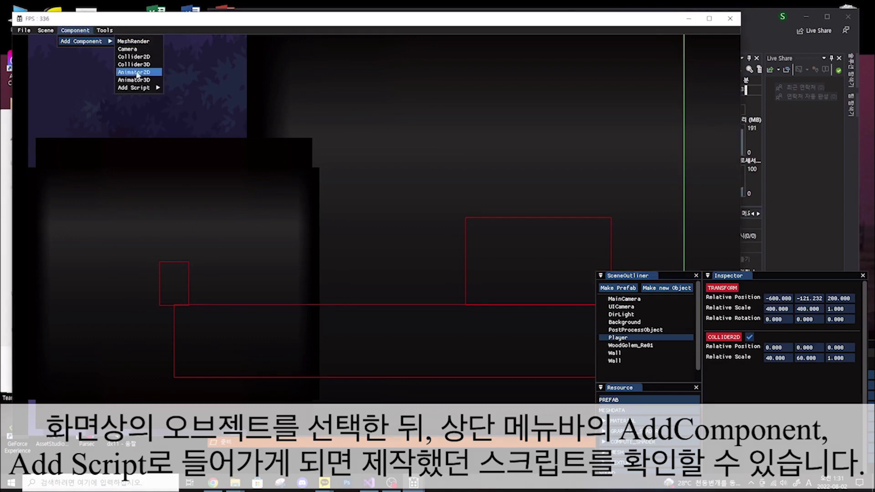
{"action": "mouse_move", "coordinate": [140, 92]}
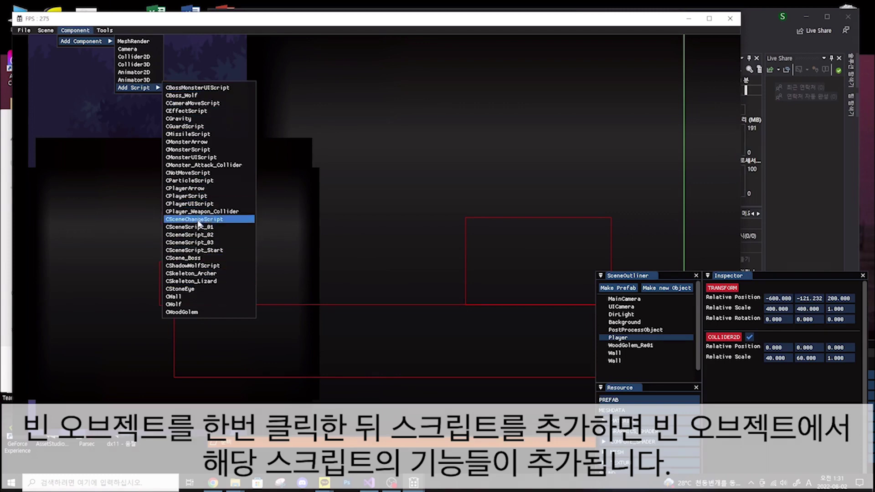
{"action": "left_click", "coordinate": [197, 197]}
Step: Test-play the player by running right and left across the platform and jumping repeatedly
{"action": "key", "text": "Right"}
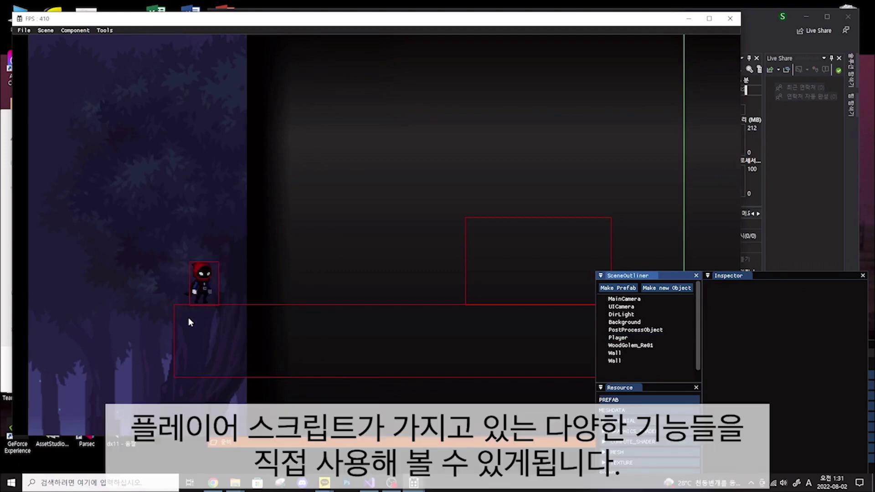
{"action": "key", "text": "Right"}
{"action": "key", "text": "Left"}
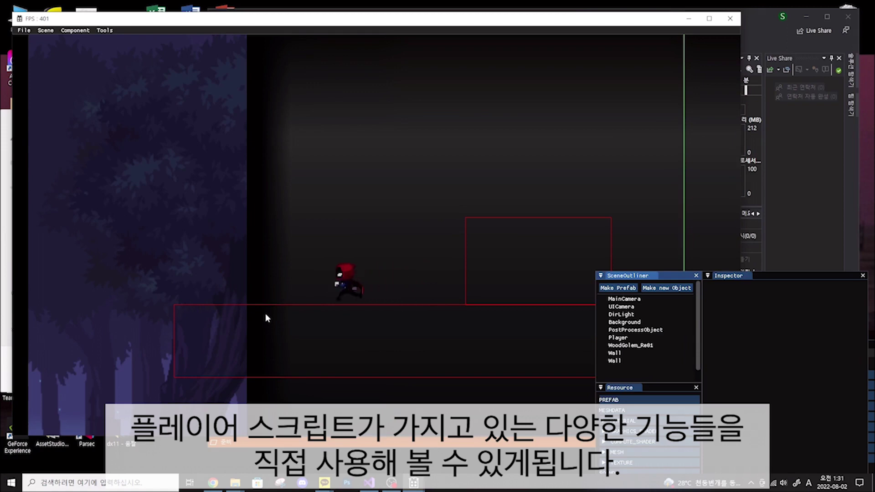
{"action": "key", "text": "space"}
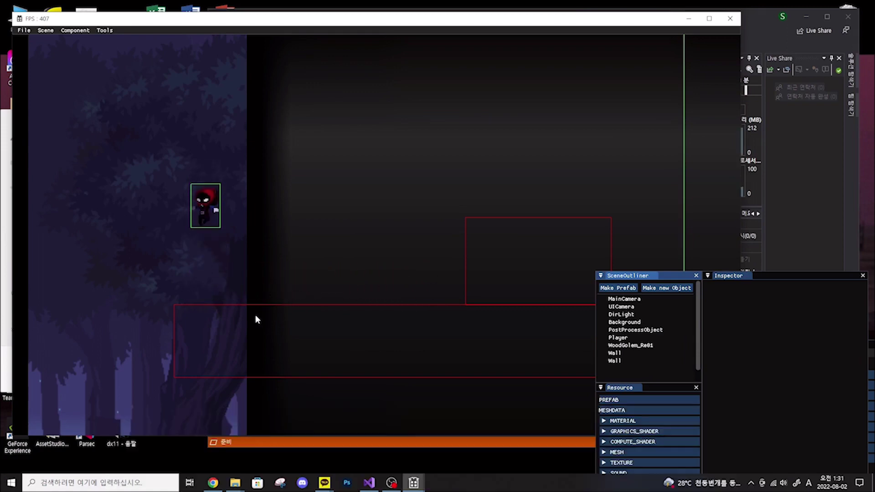
{"action": "key", "text": "space"}
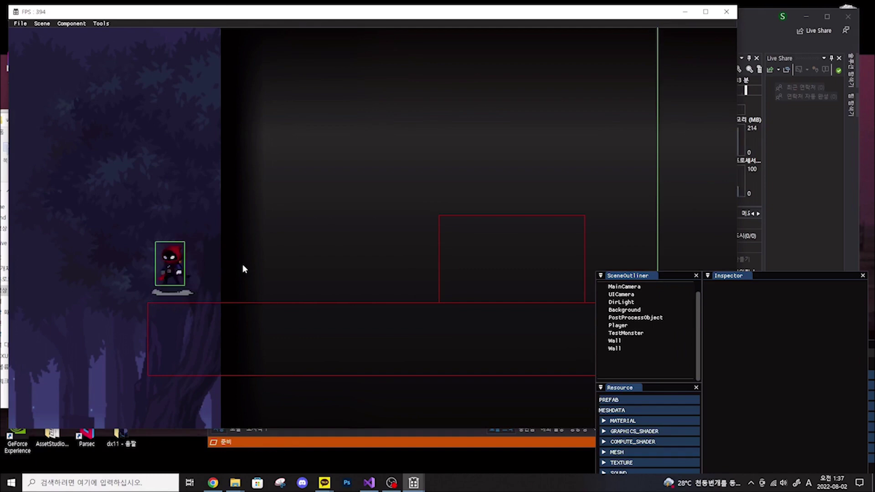
{"action": "key", "text": "space"}
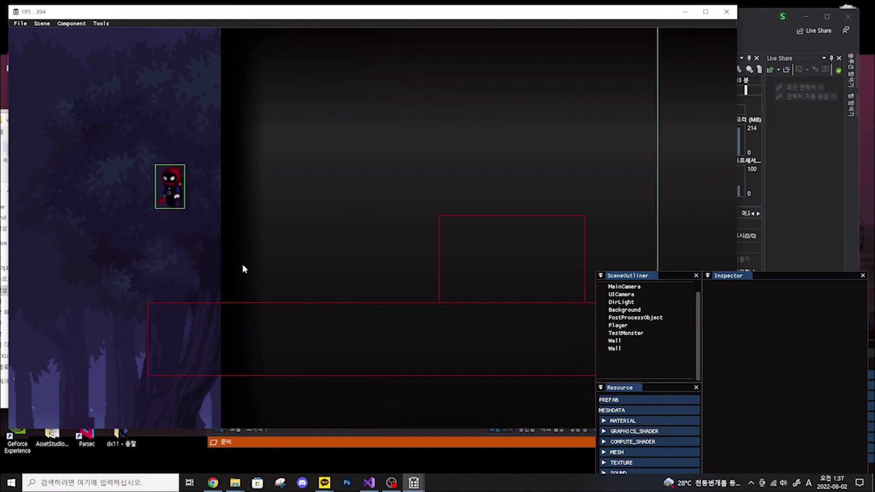
{"action": "key", "text": "space"}
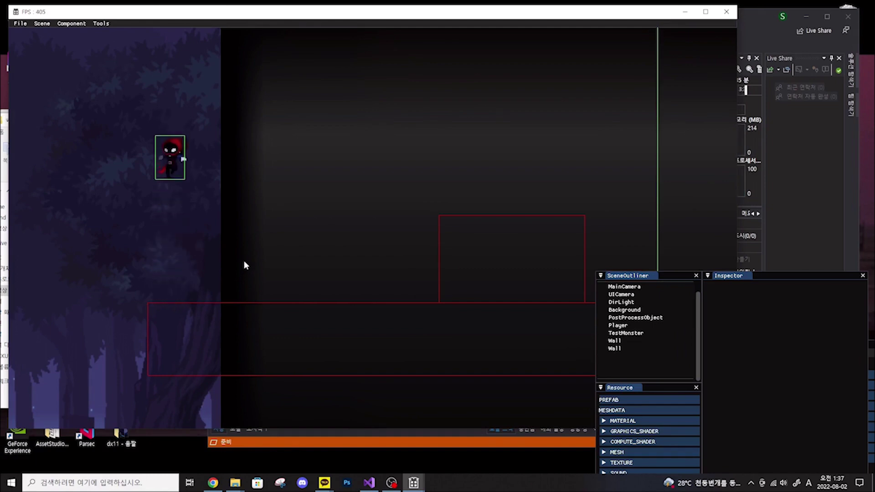
Step: Cycle through slash, bow, blue slash and blue projectile attacks, then select TestMonster
{"action": "left_click", "coordinate": [247, 253]}
{"action": "left_click", "coordinate": [243, 253]}
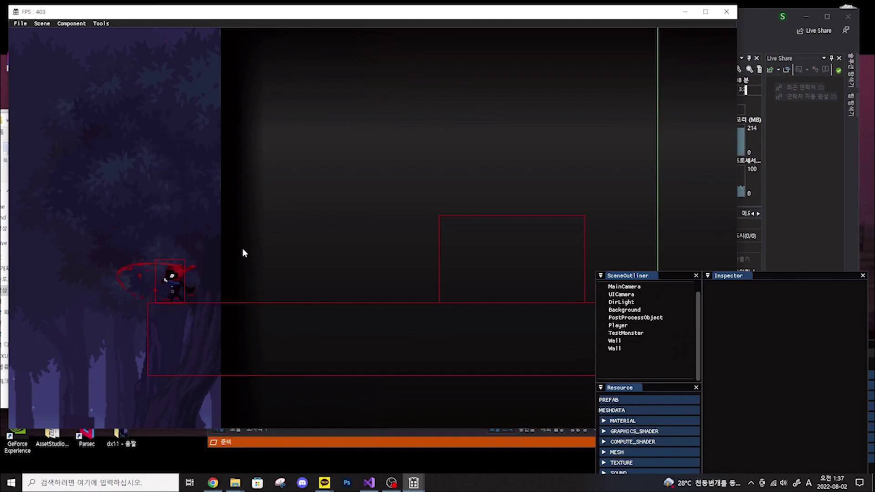
{"action": "left_click", "coordinate": [243, 249]}
{"action": "left_click", "coordinate": [242, 249]}
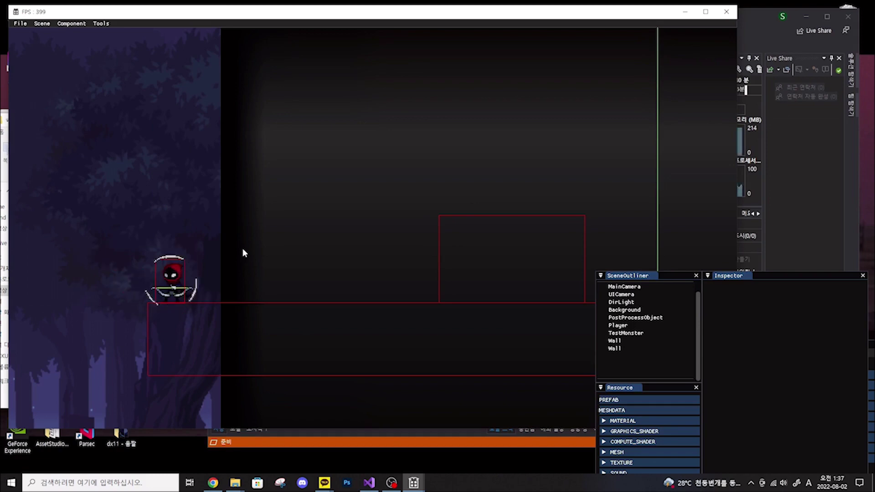
{"action": "left_click", "coordinate": [242, 249]}
{"action": "left_click", "coordinate": [243, 249]}
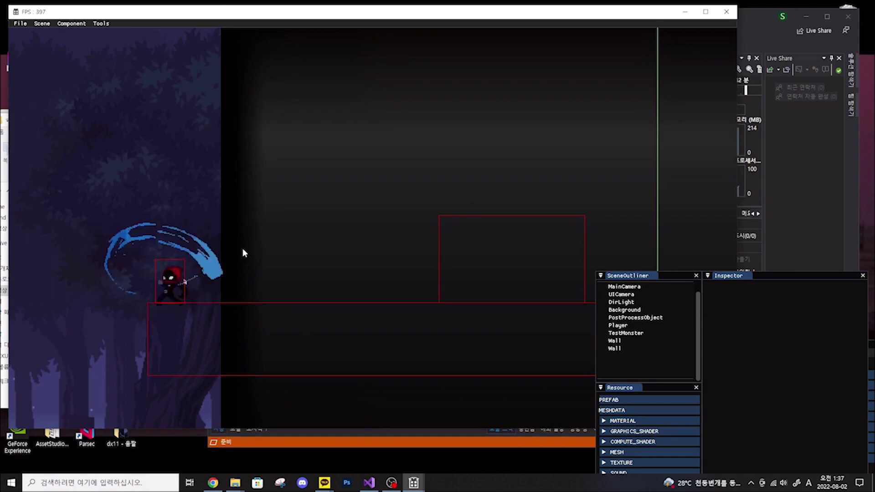
{"action": "left_click", "coordinate": [627, 332]}
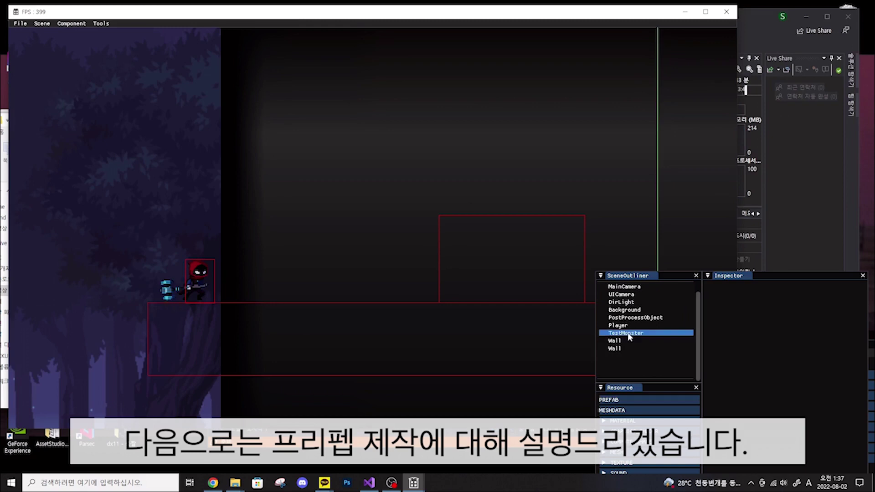
Step: Attach the monster script to TestMonster via Add Component > Add Script
{"action": "left_click", "coordinate": [627, 332]}
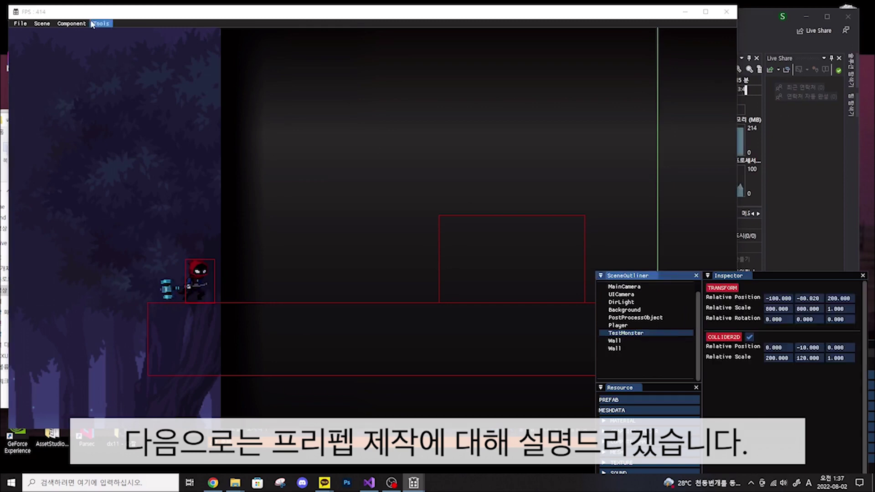
{"action": "left_click", "coordinate": [71, 23]}
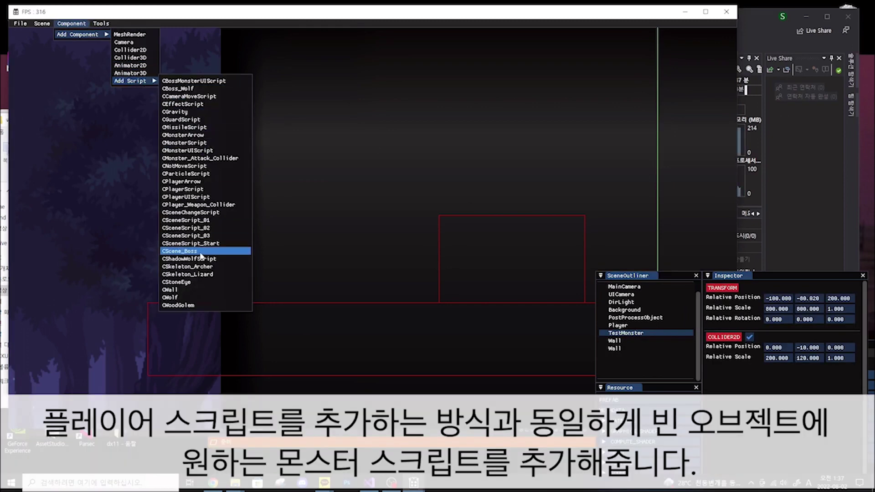
{"action": "left_click", "coordinate": [199, 258]}
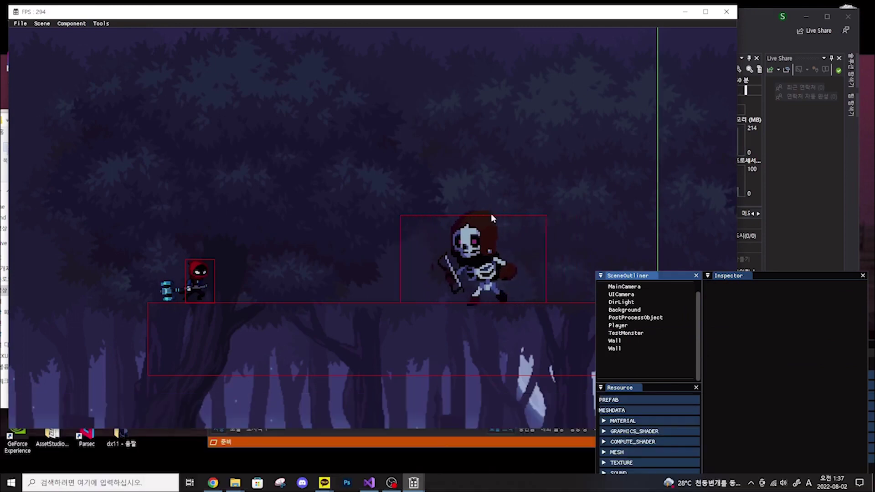
Step: Dash the player right and left past the chasing skeleton, then reselect TestMonster
{"action": "key", "text": "Right"}
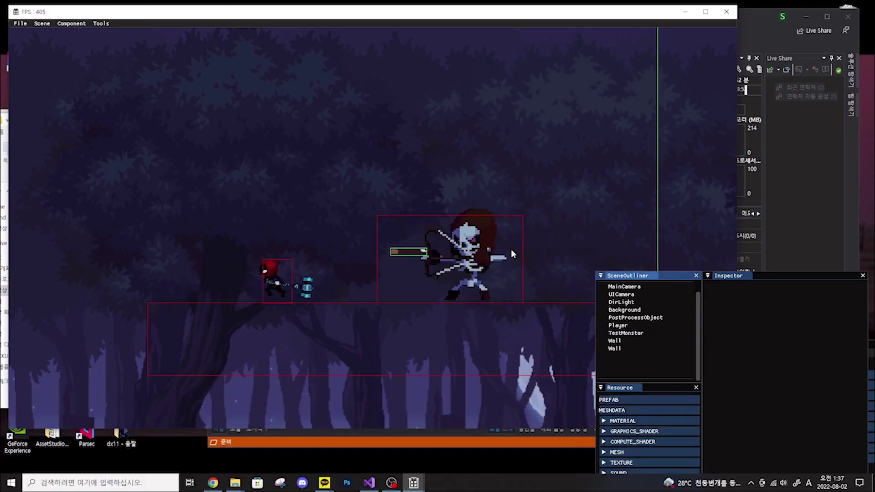
{"action": "key", "text": "Right"}
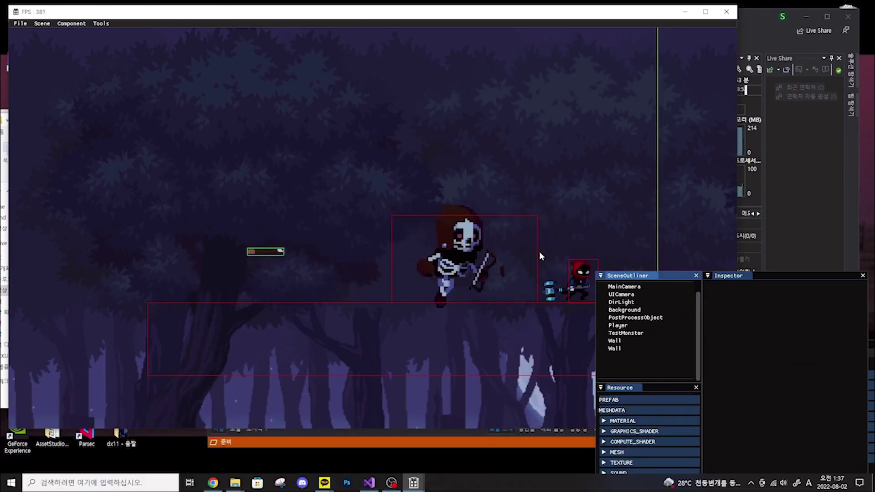
{"action": "key", "text": "Left"}
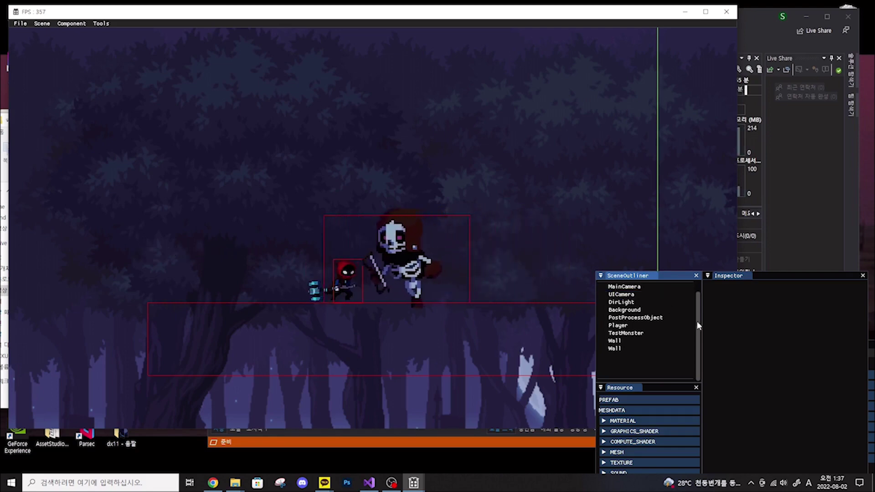
{"action": "left_click", "coordinate": [635, 334]}
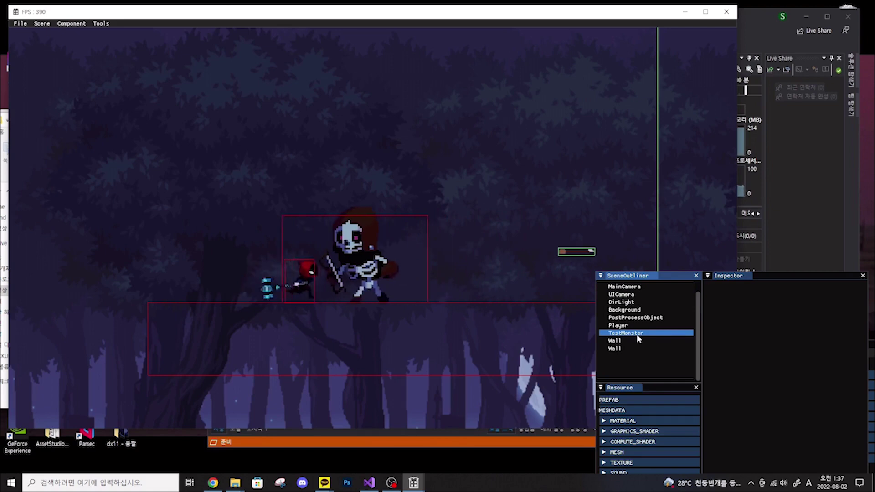
{"action": "left_click", "coordinate": [635, 335]}
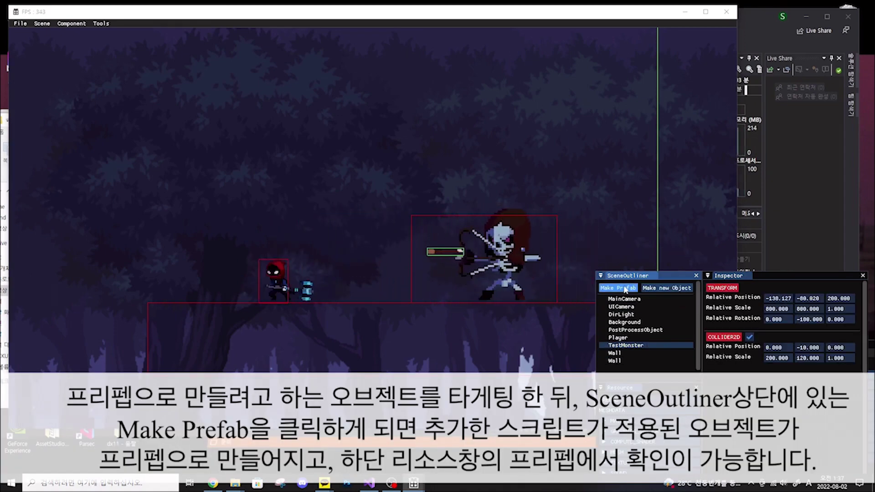
Step: Make TestMonster a prefab and expand PREFAB in Resource to reveal prefab\TestMonster.pref
{"action": "left_click", "coordinate": [625, 289]}
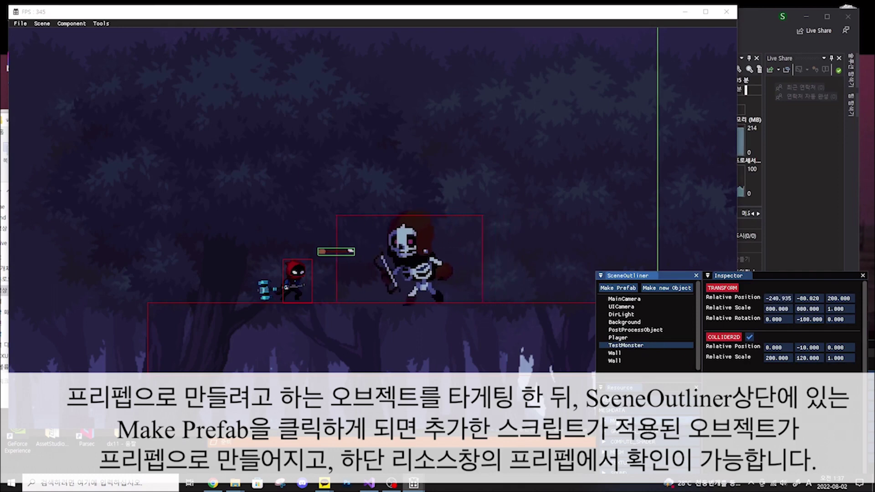
{"action": "left_click", "coordinate": [629, 315]}
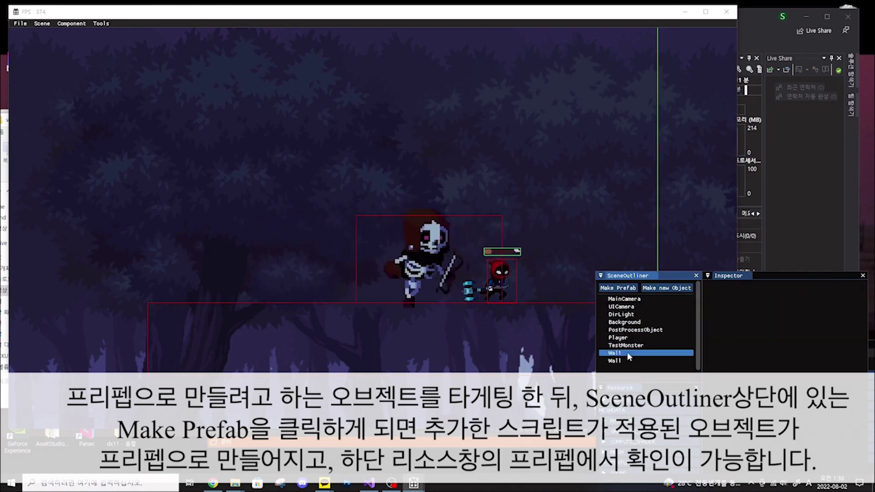
{"action": "left_click", "coordinate": [656, 400]}
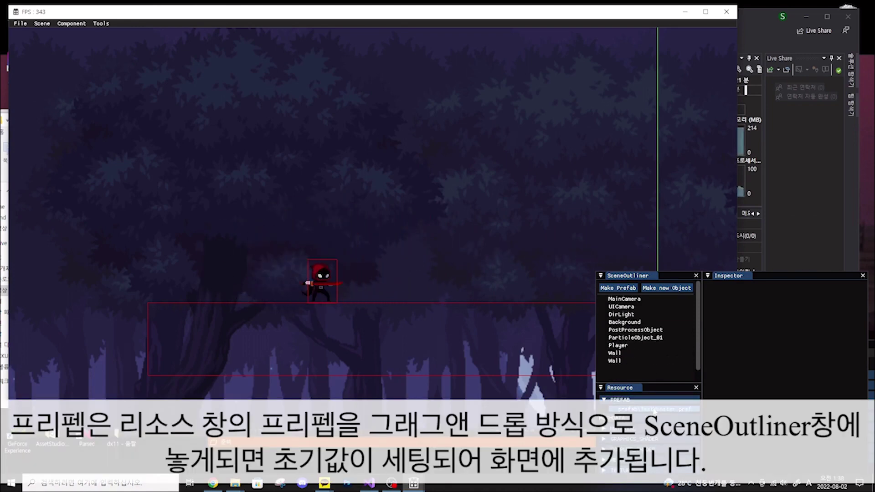
Step: Drag prefab\TestMonster.pref from the Resource panel into the SceneOutliner
{"action": "left_click_drag", "start_coordinate": [654, 412], "coordinate": [665, 366]}
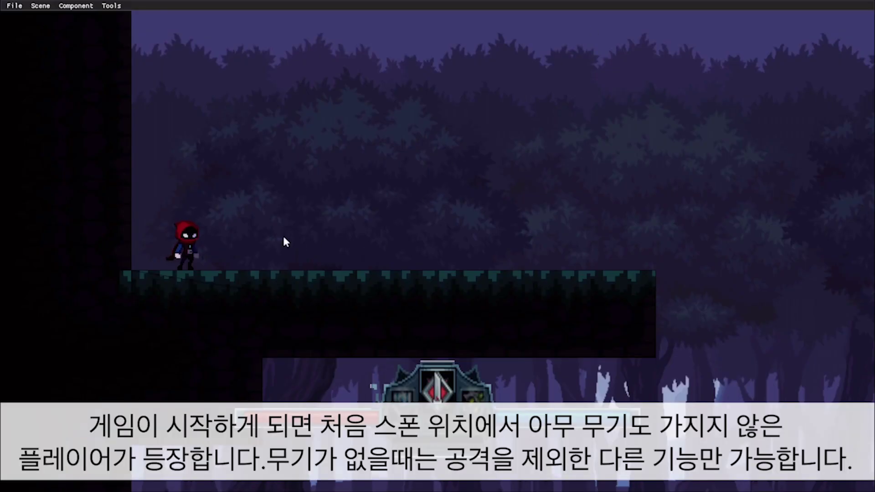
Step: Jump, swing the sword, fire the bow, then swing the hammer while turning left and right
{"action": "key", "text": "space"}
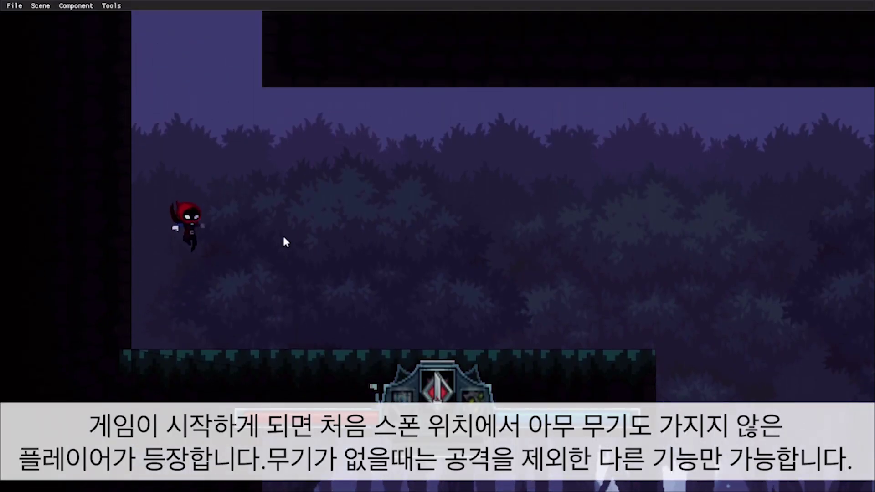
{"action": "key", "text": "1"}
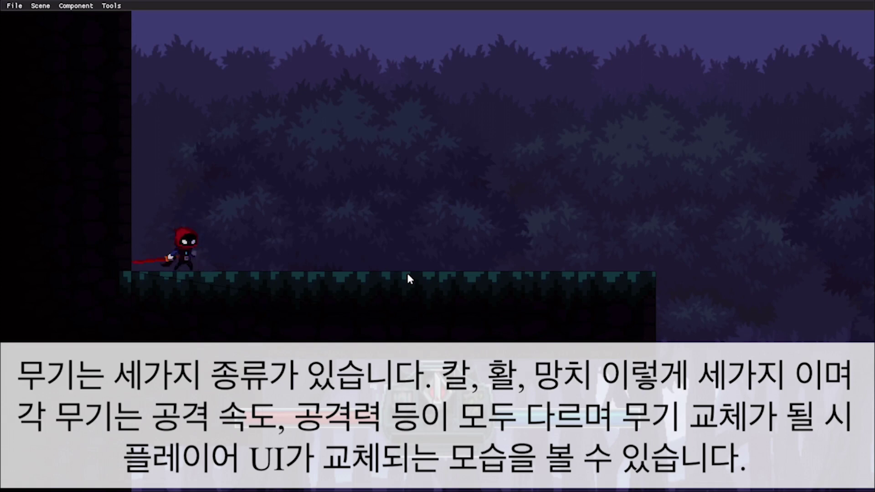
{"action": "key", "text": "2"}
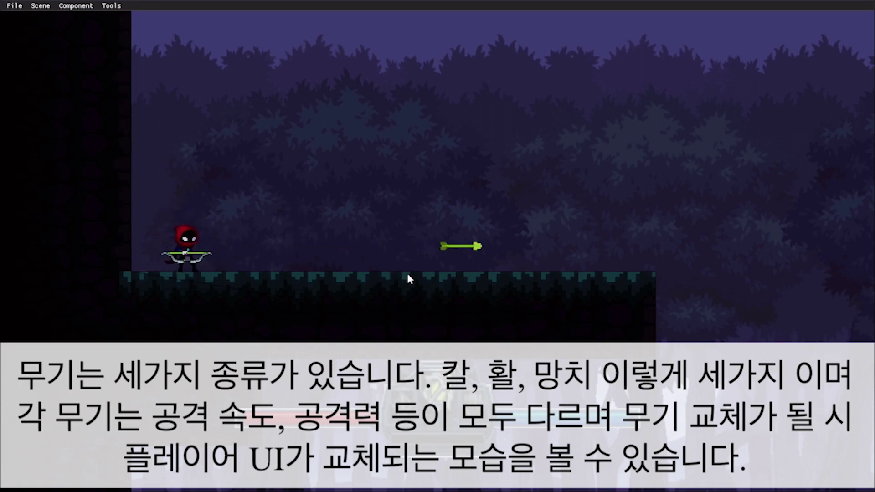
{"action": "key", "text": "3"}
{"action": "left_click", "coordinate": [407, 275]}
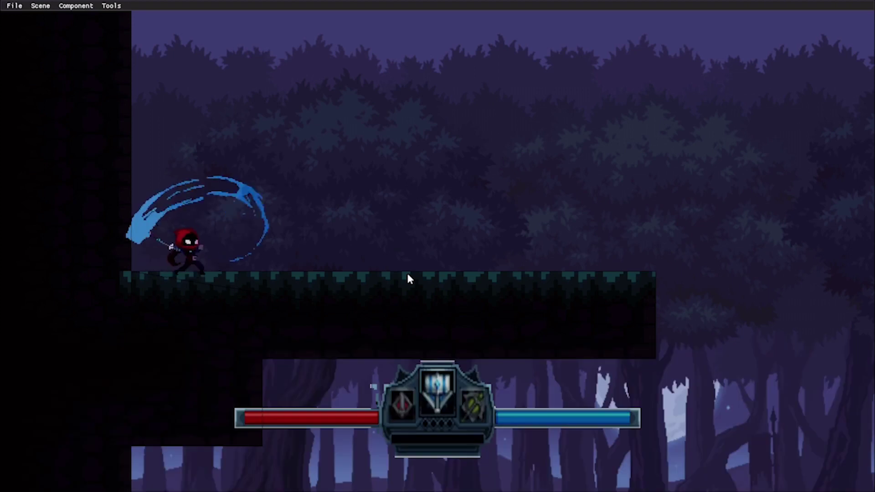
{"action": "key", "text": "a"}
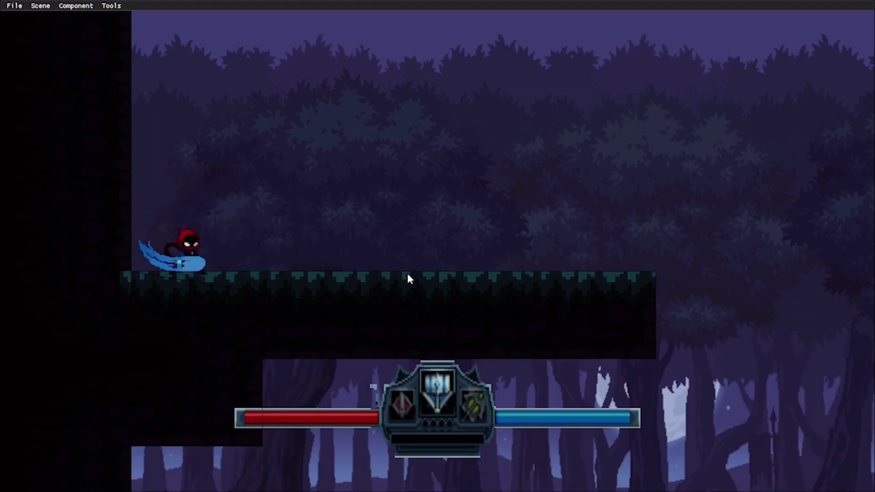
{"action": "left_click", "coordinate": [408, 274]}
{"action": "key", "text": "d"}
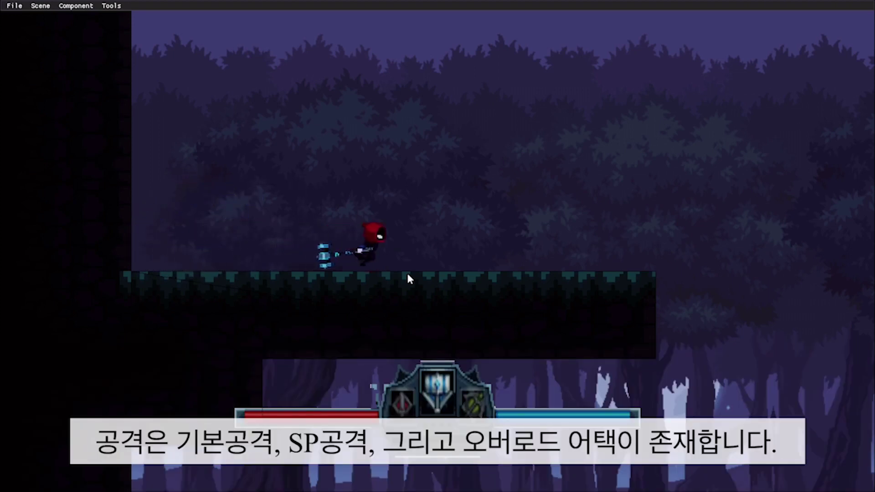
Step: Unleash the hammer, bow and sword overlord attacks in turn, ending with the bow equipped
{"action": "key", "text": "q"}
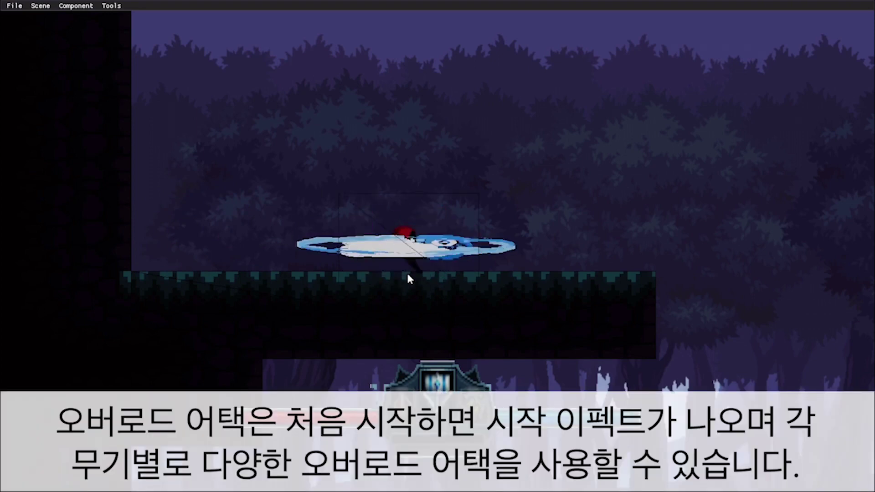
{"action": "key", "text": "q"}
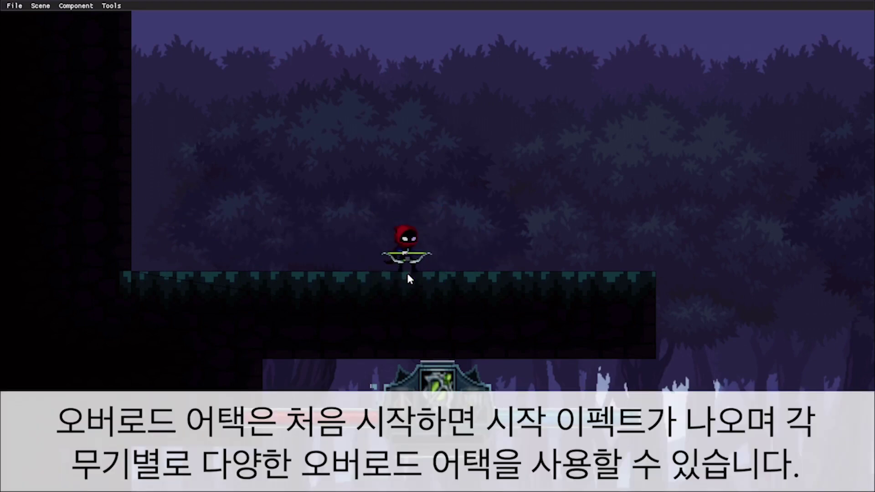
{"action": "key", "text": "q"}
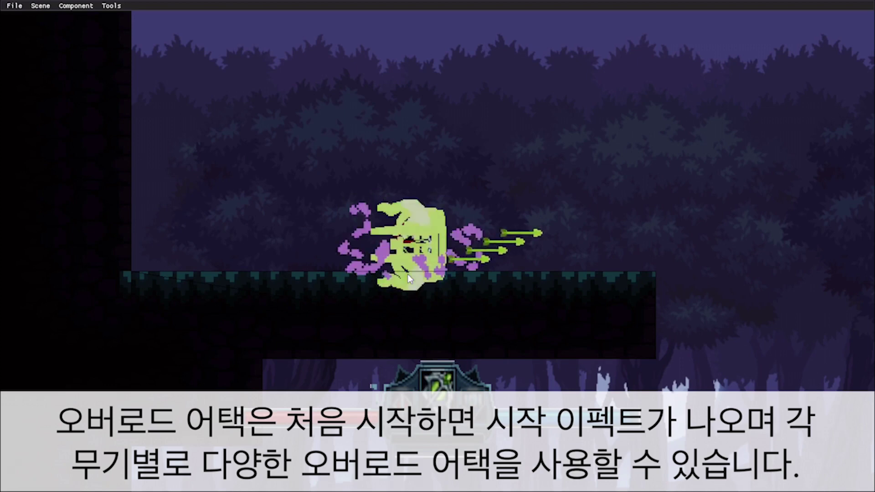
{"action": "key", "text": "q"}
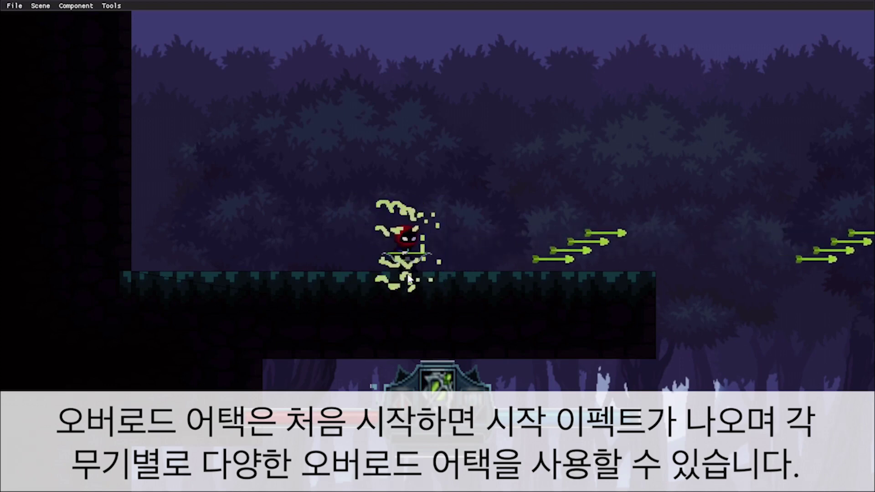
{"action": "key", "text": "q"}
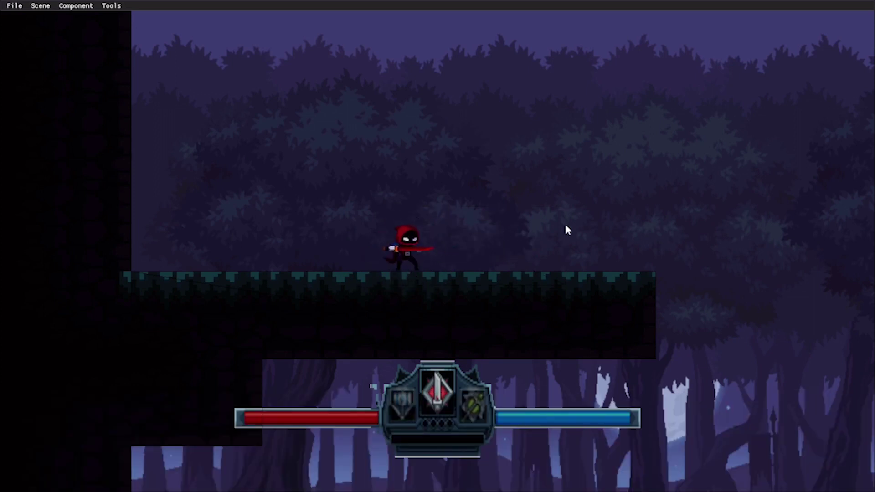
{"action": "key", "text": "q"}
{"action": "key", "text": "Left"}
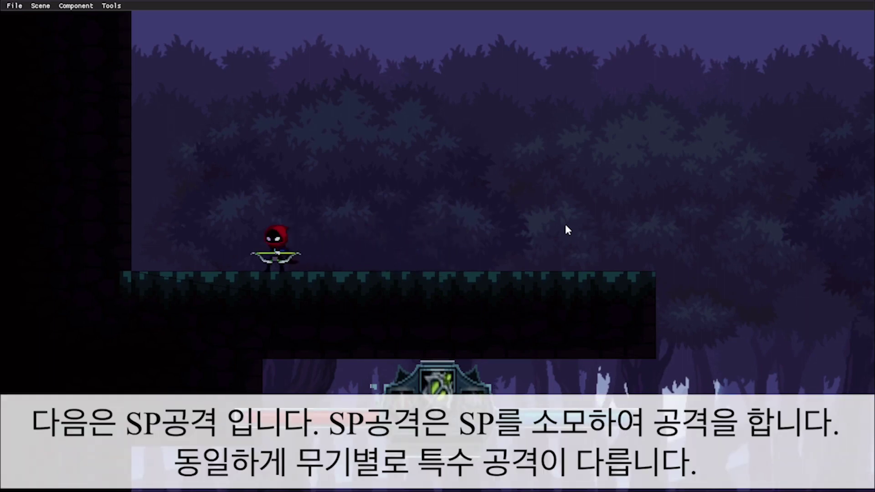
Step: Fire the bow's SP attack upward, leftward and rightward so arrows bounce off the walls
{"action": "key", "text": "s"}
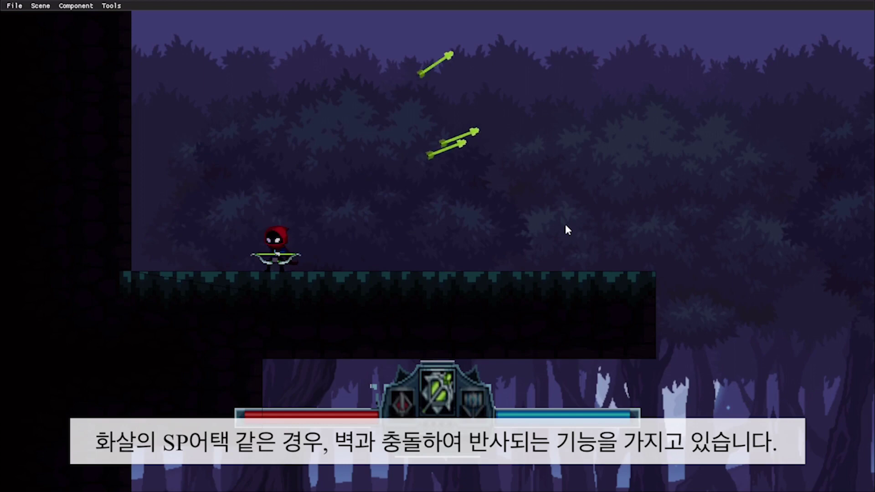
{"action": "key", "text": "Right"}
{"action": "key", "text": "Left"}
{"action": "key", "text": "s"}
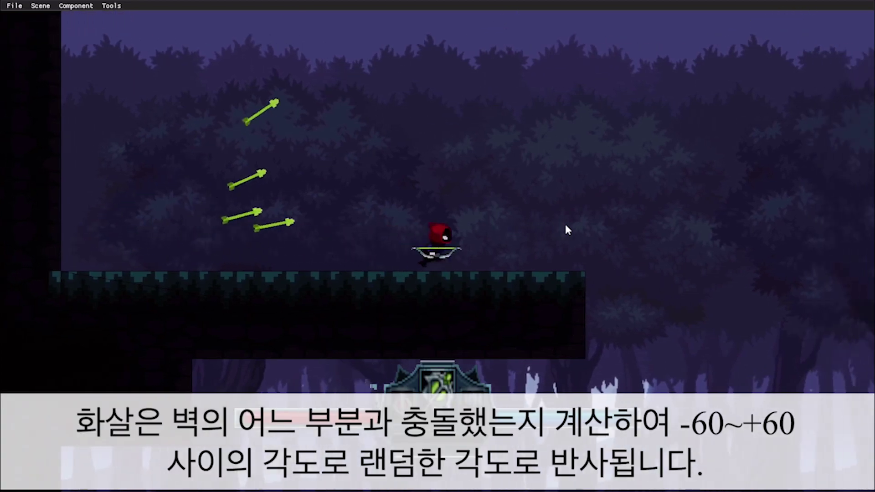
{"action": "key", "text": "space"}
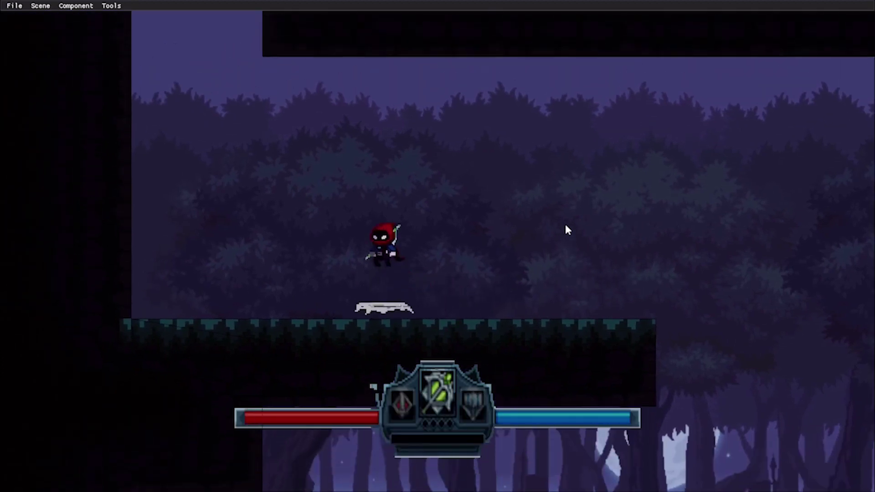
{"action": "key", "text": "s"}
Step: Switch to the sword, jump along the ledge and drop into the lower forest
{"action": "key", "text": "e"}
{"action": "key", "text": "space"}
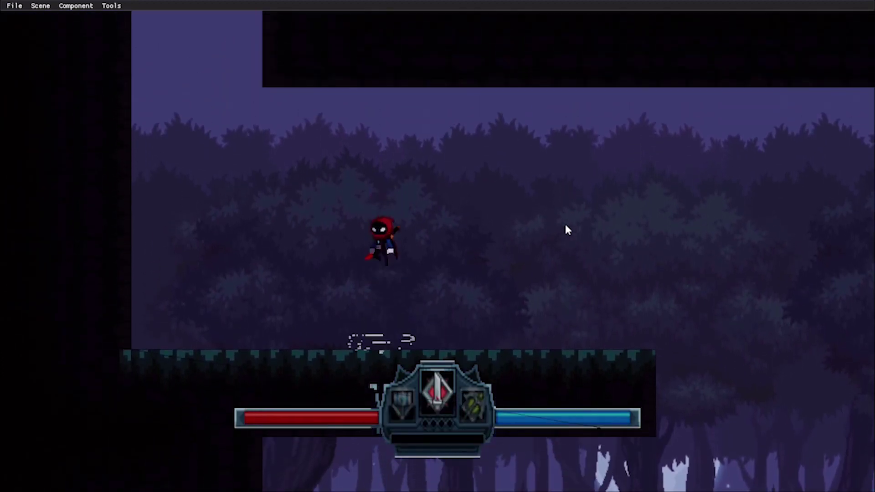
{"action": "key", "text": "Right"}
{"action": "key", "text": "space"}
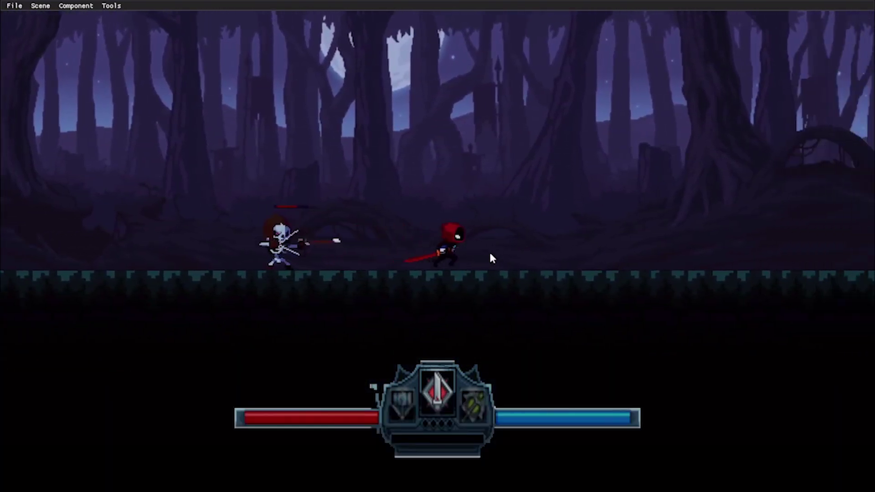
Step: Slash the approaching skeleton twice to kill it, then run left into the next area
{"action": "key", "text": "Left"}
{"action": "left_click", "coordinate": [492, 258]}
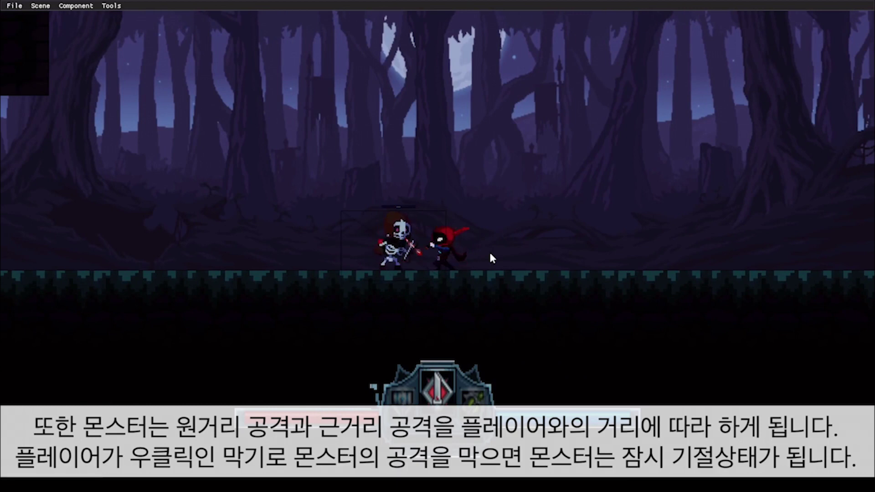
{"action": "left_click", "coordinate": [492, 259]}
{"action": "key", "text": "Left"}
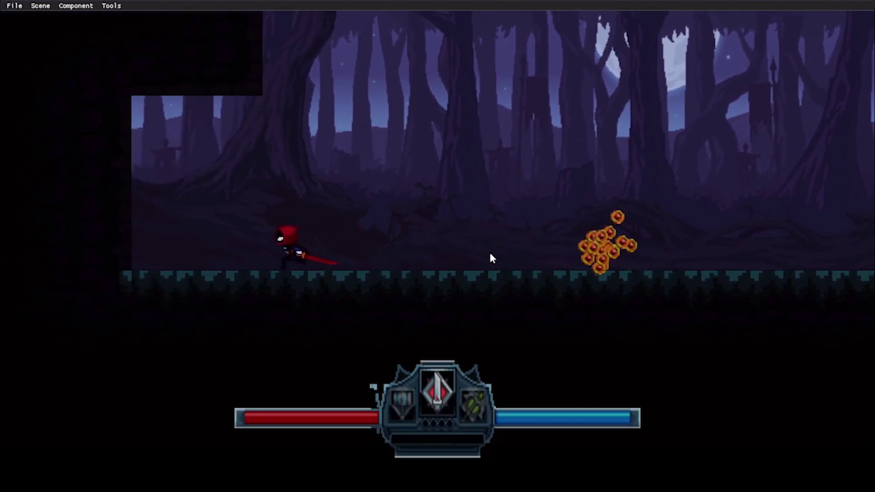
{"action": "key", "text": "space"}
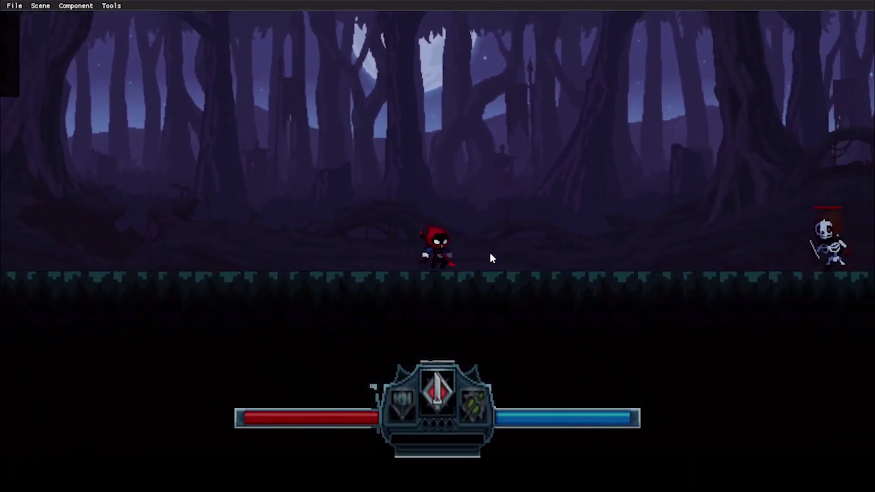
Step: Jump to the next skeleton, slash it dead, then move back and forth by the right wall
{"action": "key", "text": "Right"}
{"action": "key", "text": "space"}
{"action": "key", "text": "Right"}
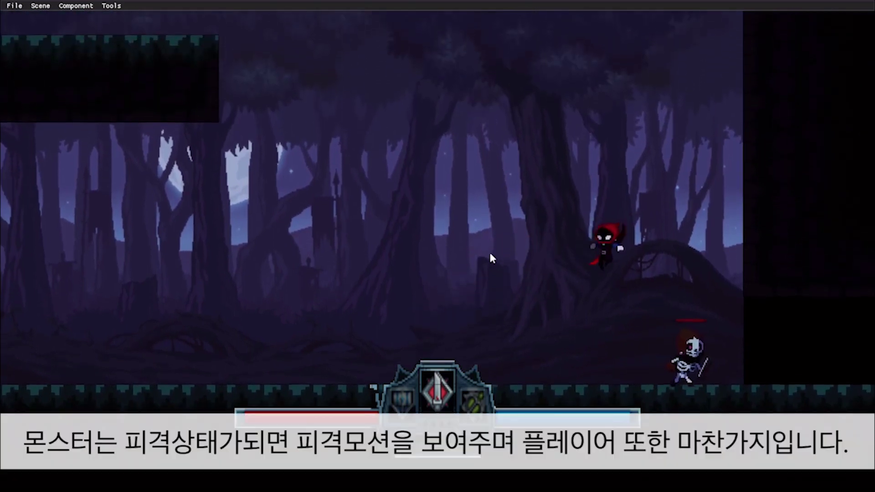
{"action": "left_click", "coordinate": [491, 259]}
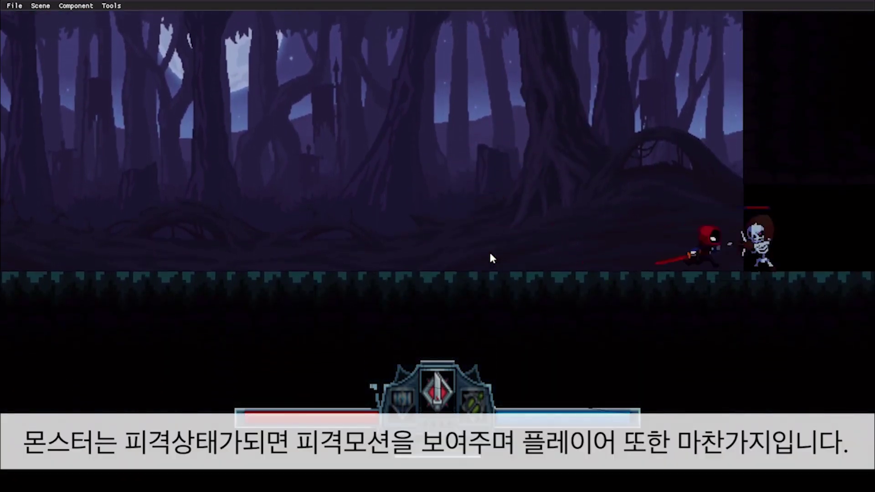
{"action": "left_click", "coordinate": [489, 254]}
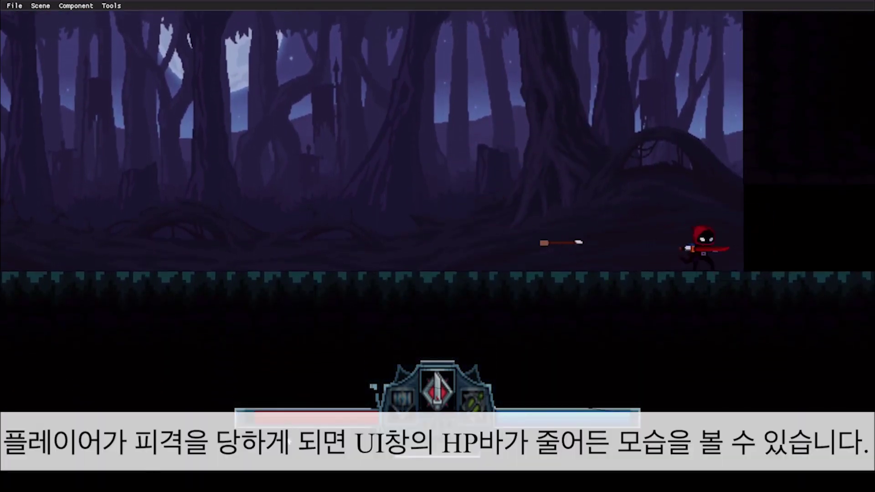
{"action": "left_click", "coordinate": [545, 307]}
{"action": "key", "text": "Left"}
{"action": "key", "text": "space"}
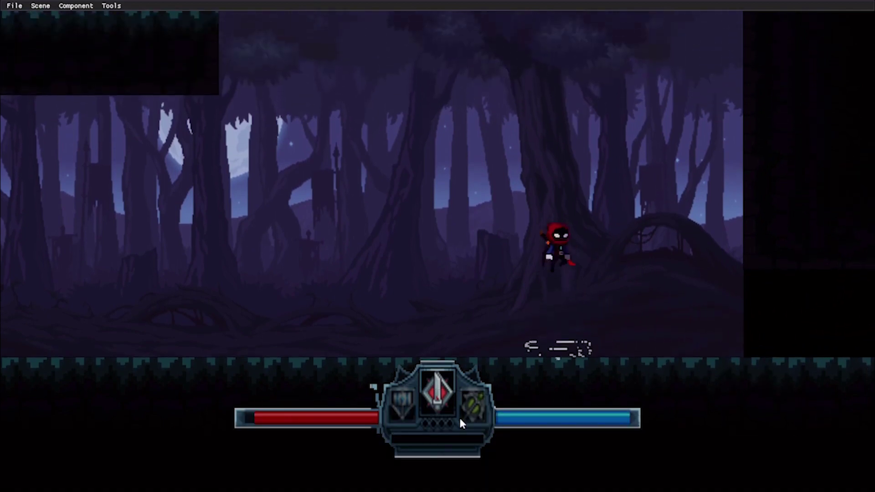
{"action": "key", "text": "Right"}
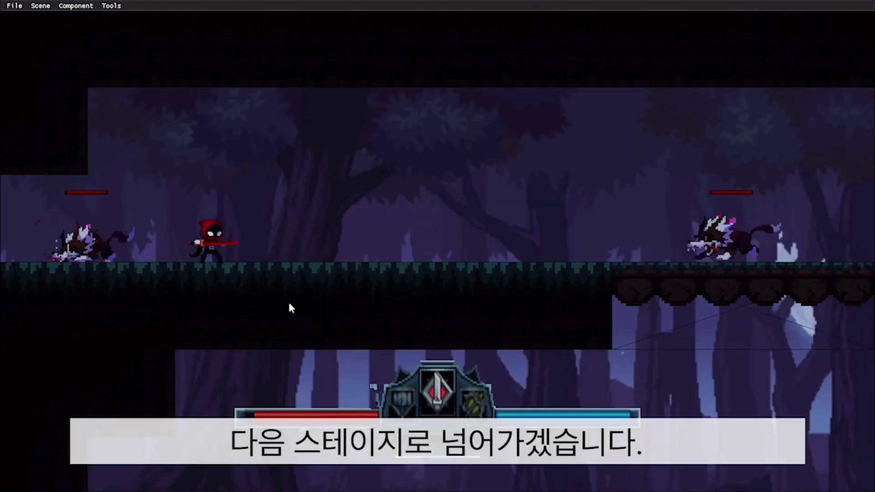
Step: Attack the left wolf with the sword until it dies
{"action": "key", "text": "Right"}
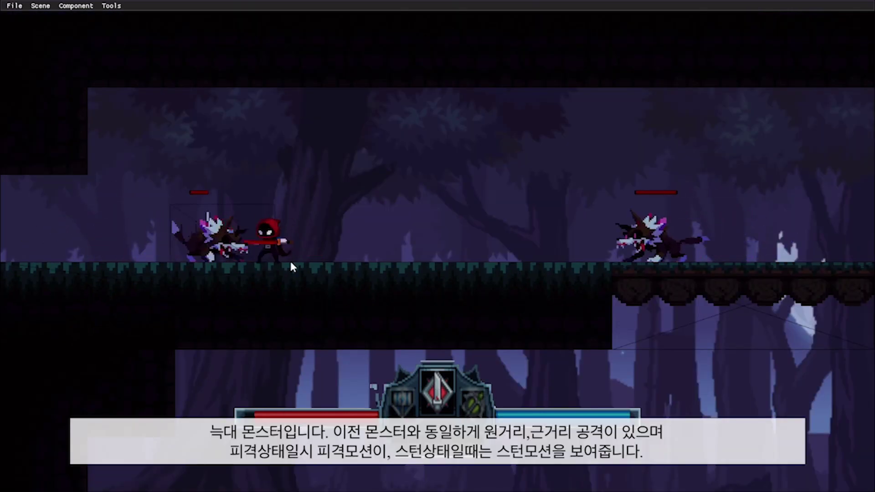
{"action": "key", "text": "Right"}
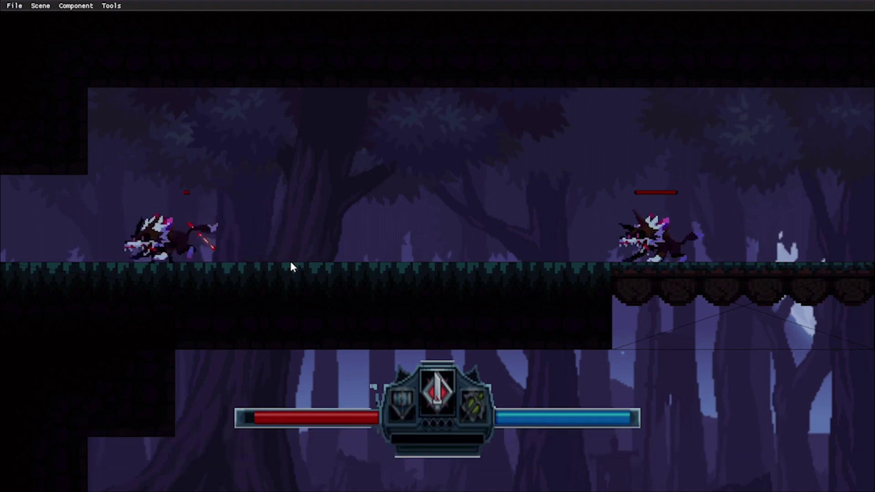
{"action": "key", "text": "Right"}
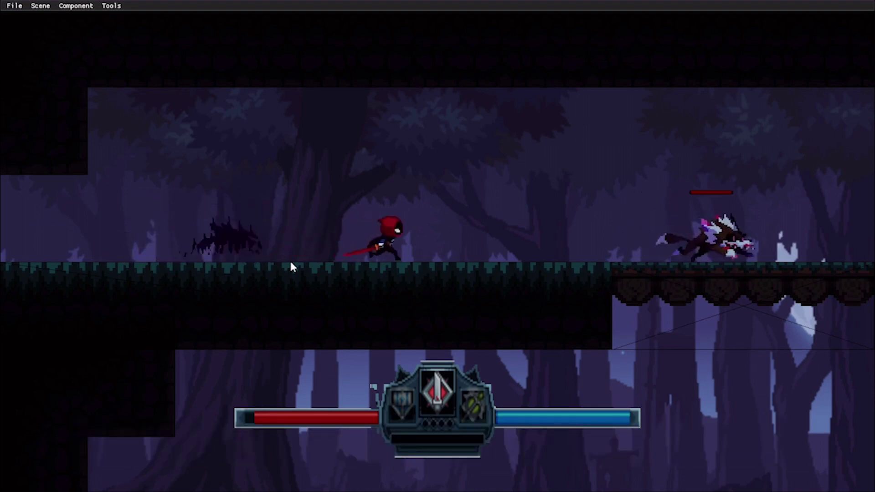
{"action": "key", "text": "Right"}
{"action": "key", "text": "Right"}
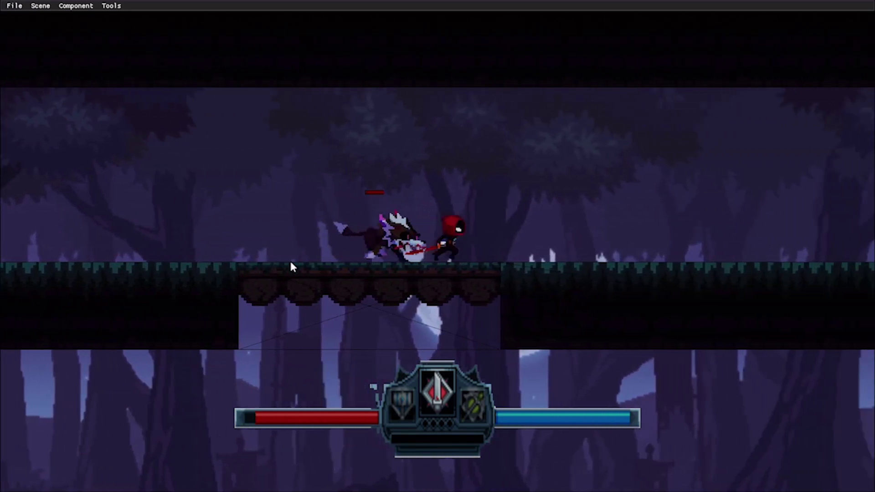
Step: Run past the second wolf, switch to the bow and run right off the platform edge
{"action": "key", "text": "Right"}
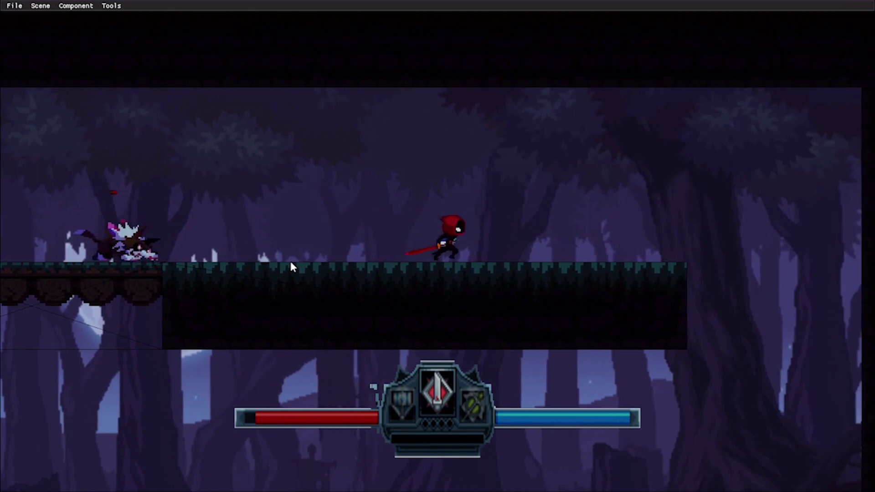
{"action": "key", "text": "Left"}
{"action": "key", "text": "e"}
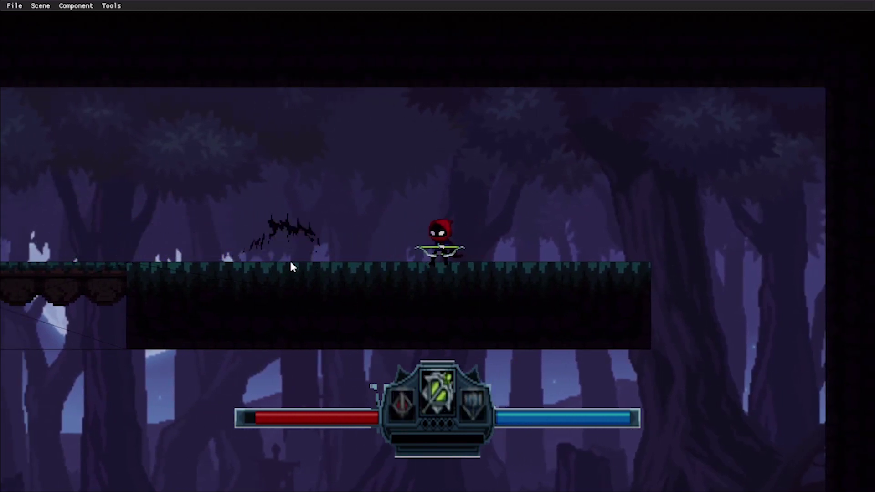
{"action": "key", "text": "Right"}
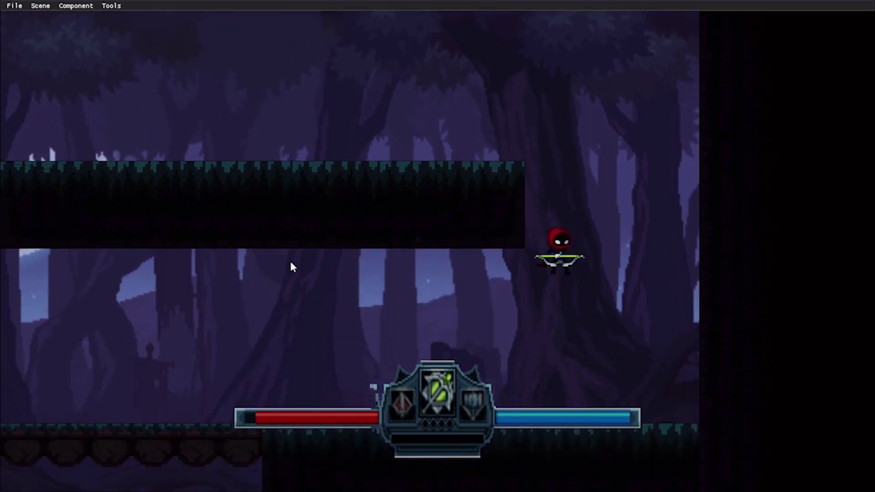
Step: Run left and jump up through the one-way wooden tiles, then run right and drop back down
{"action": "key", "text": "Left"}
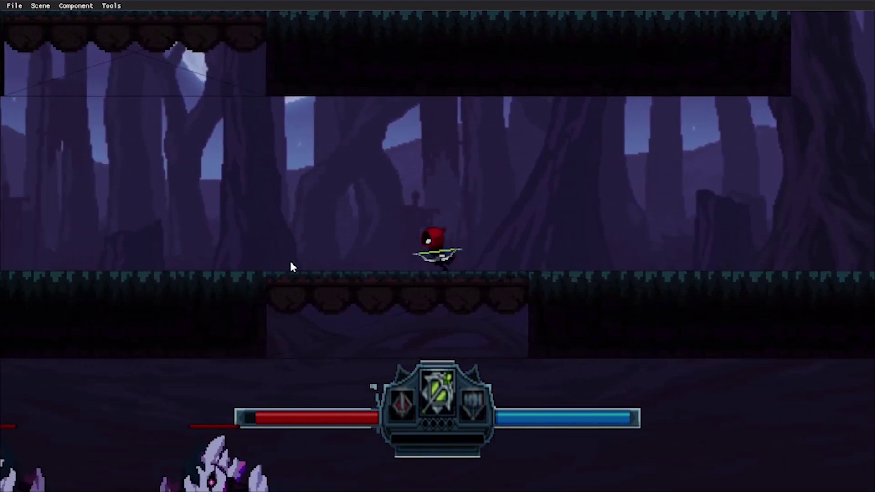
{"action": "key", "text": "Left"}
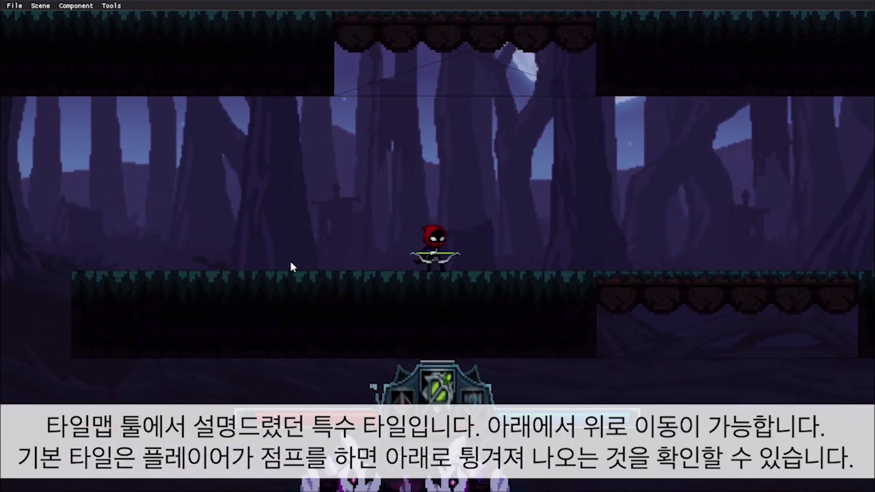
{"action": "key", "text": "Left"}
{"action": "key", "text": "space"}
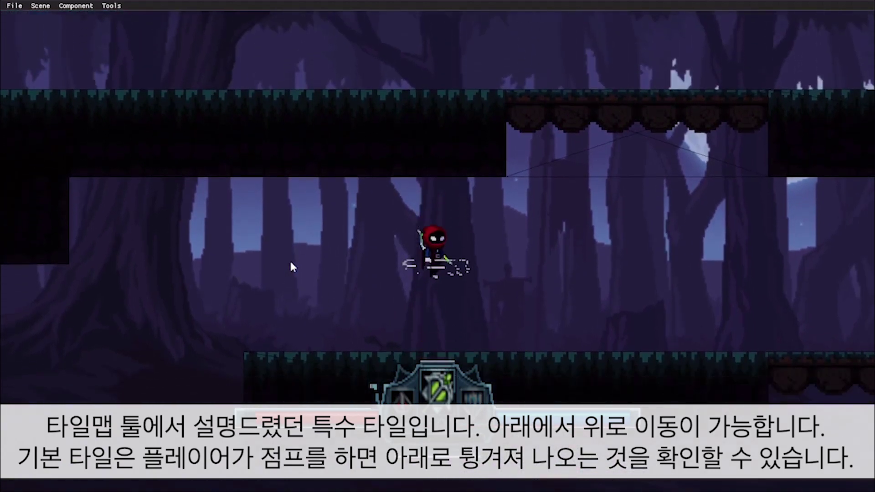
{"action": "key", "text": "Right"}
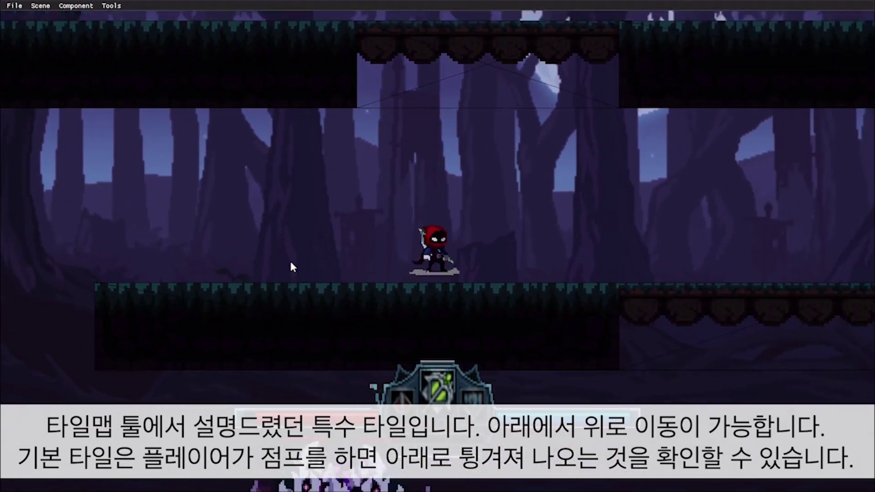
{"action": "key", "text": "space"}
{"action": "key", "text": "Right"}
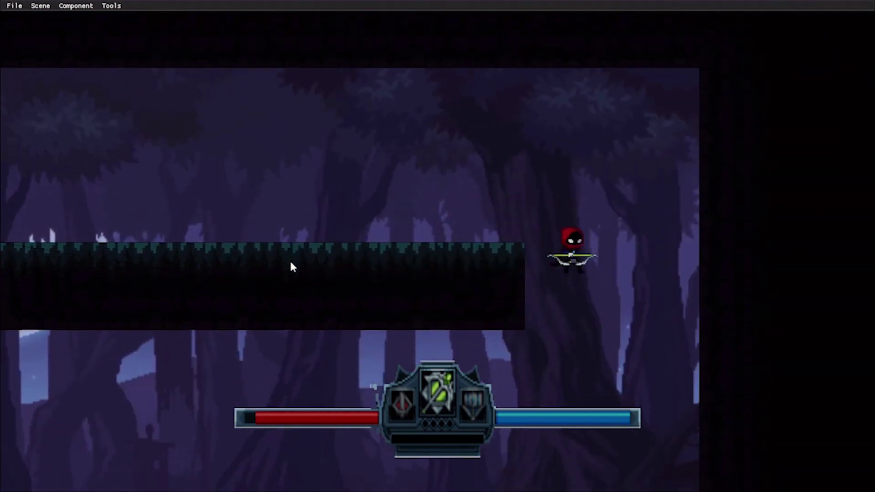
{"action": "key", "text": "Left"}
{"action": "key", "text": "Left"}
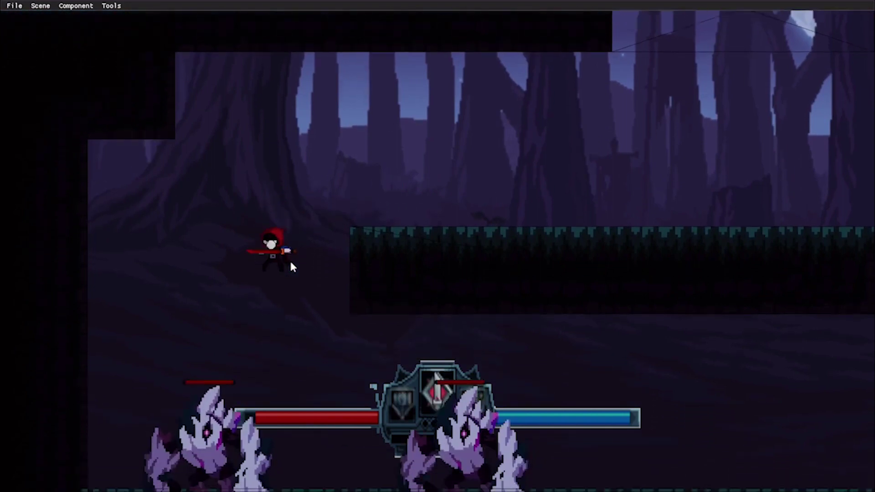
Step: Drop down to the two tree golems, switch to the bow and shoot an arrow at one
{"action": "key", "text": "Right"}
{"action": "key", "text": "Right"}
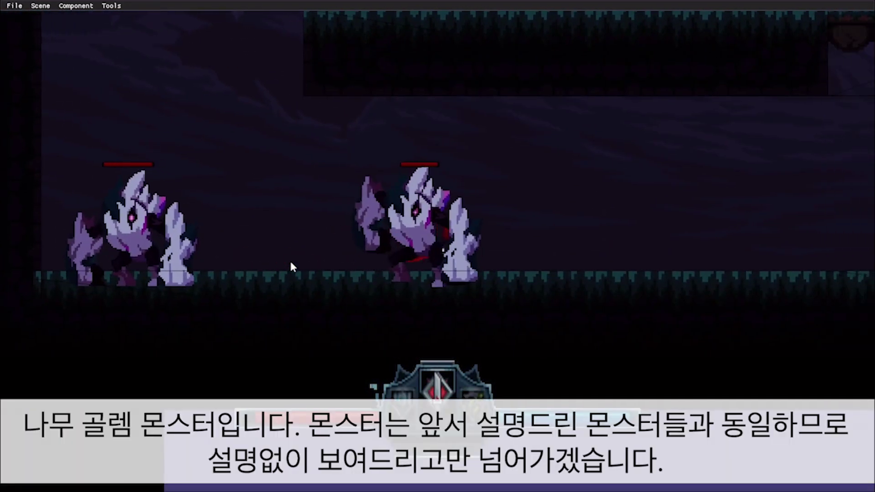
{"action": "key", "text": "Right"}
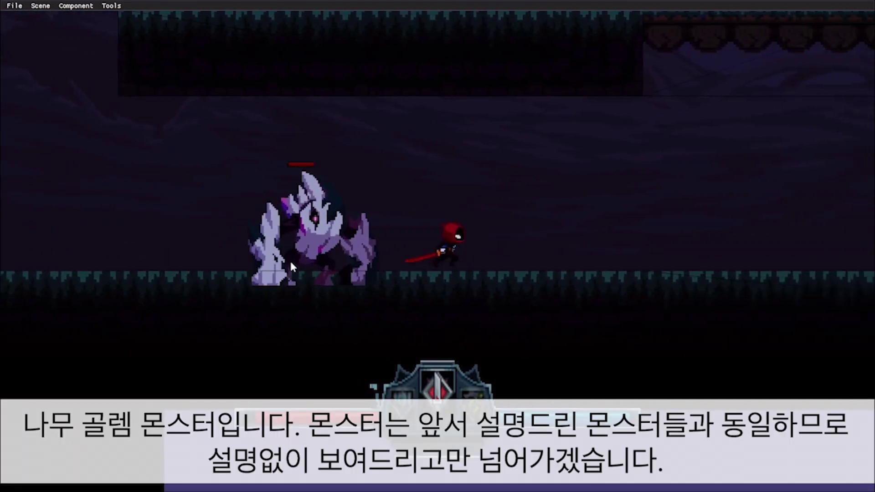
{"action": "key", "text": "Left"}
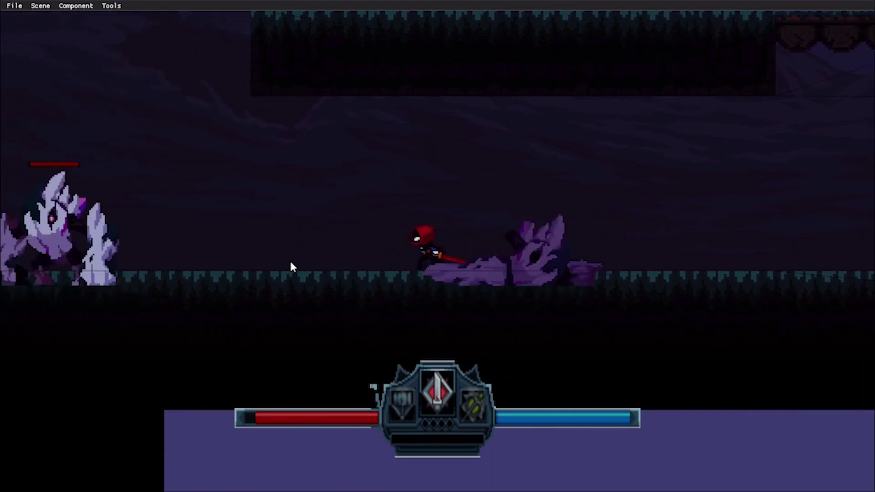
{"action": "key", "text": "e"}
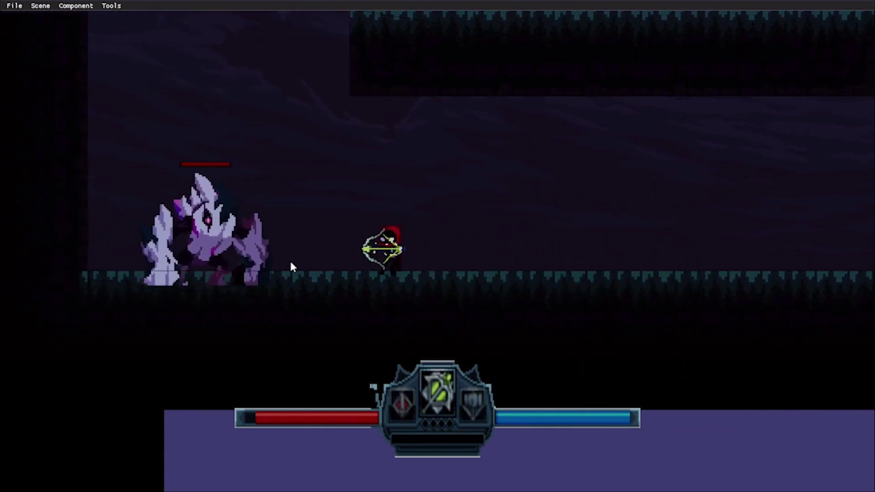
{"action": "left_click", "coordinate": [292, 264]}
{"action": "key", "text": "Right"}
Step: Switch back to the sword, slash the remaining golem, then run right through the level
{"action": "key", "text": "Left"}
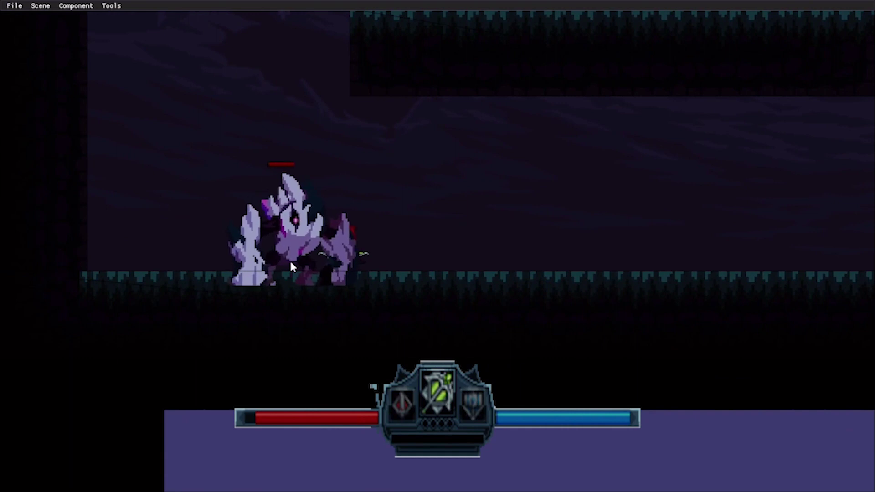
{"action": "key", "text": "q"}
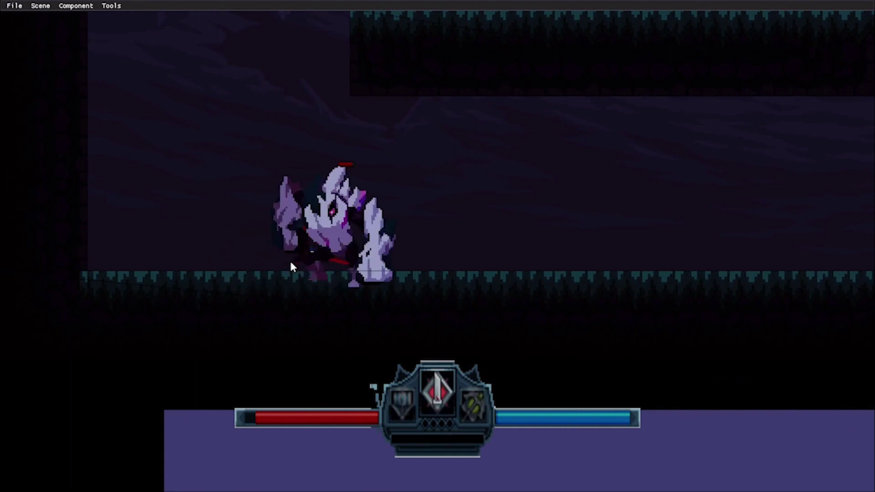
{"action": "left_click", "coordinate": [291, 267]}
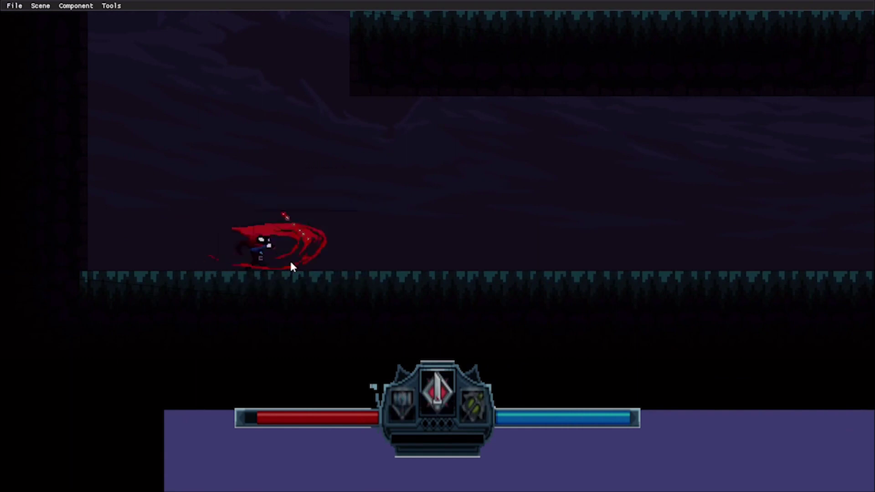
{"action": "key", "text": "Right"}
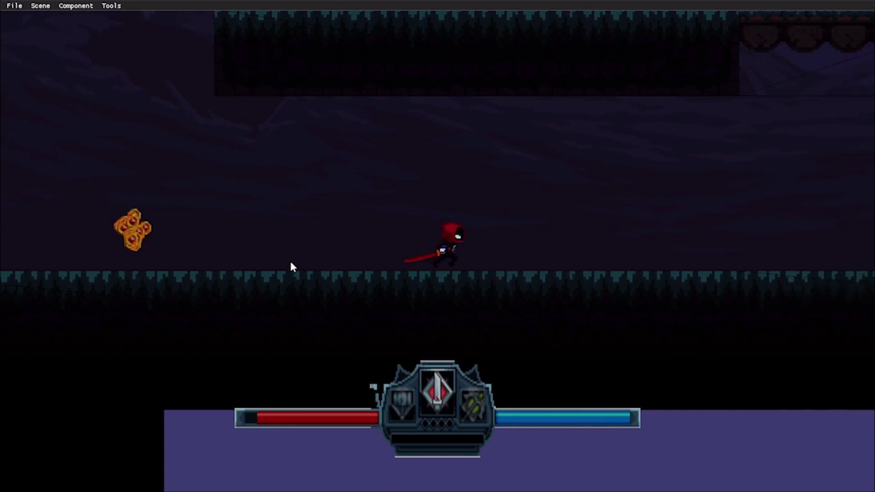
{"action": "key", "text": "Right"}
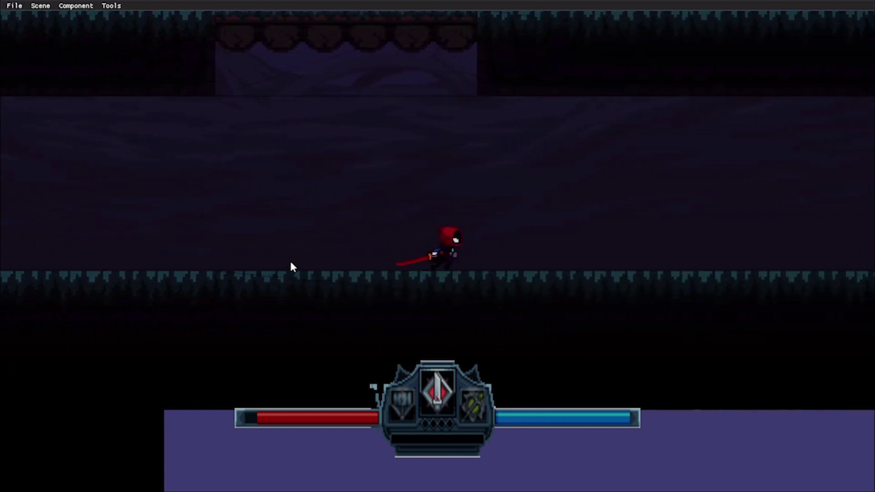
{"action": "key", "text": "Right"}
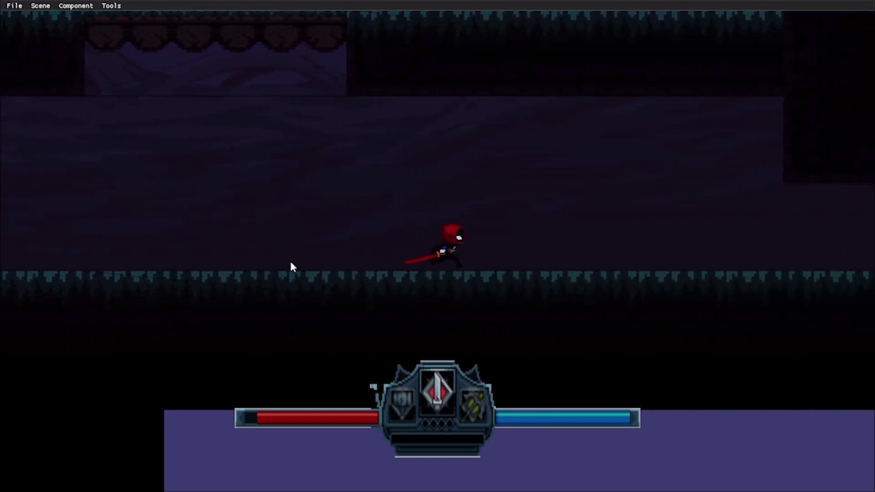